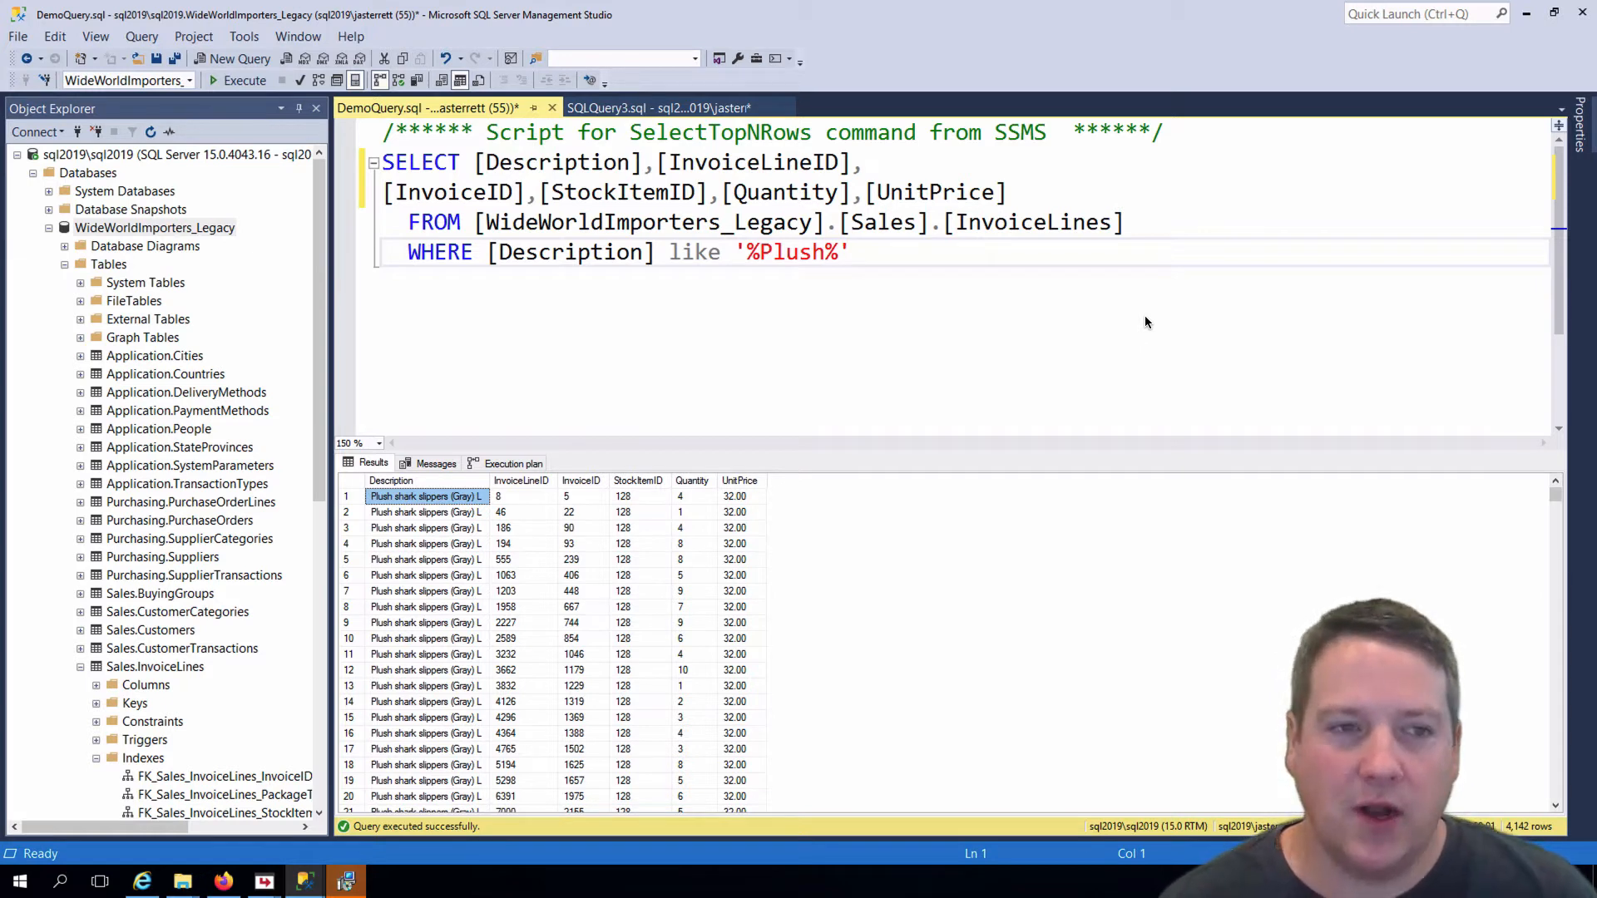
left_click(932, 270)
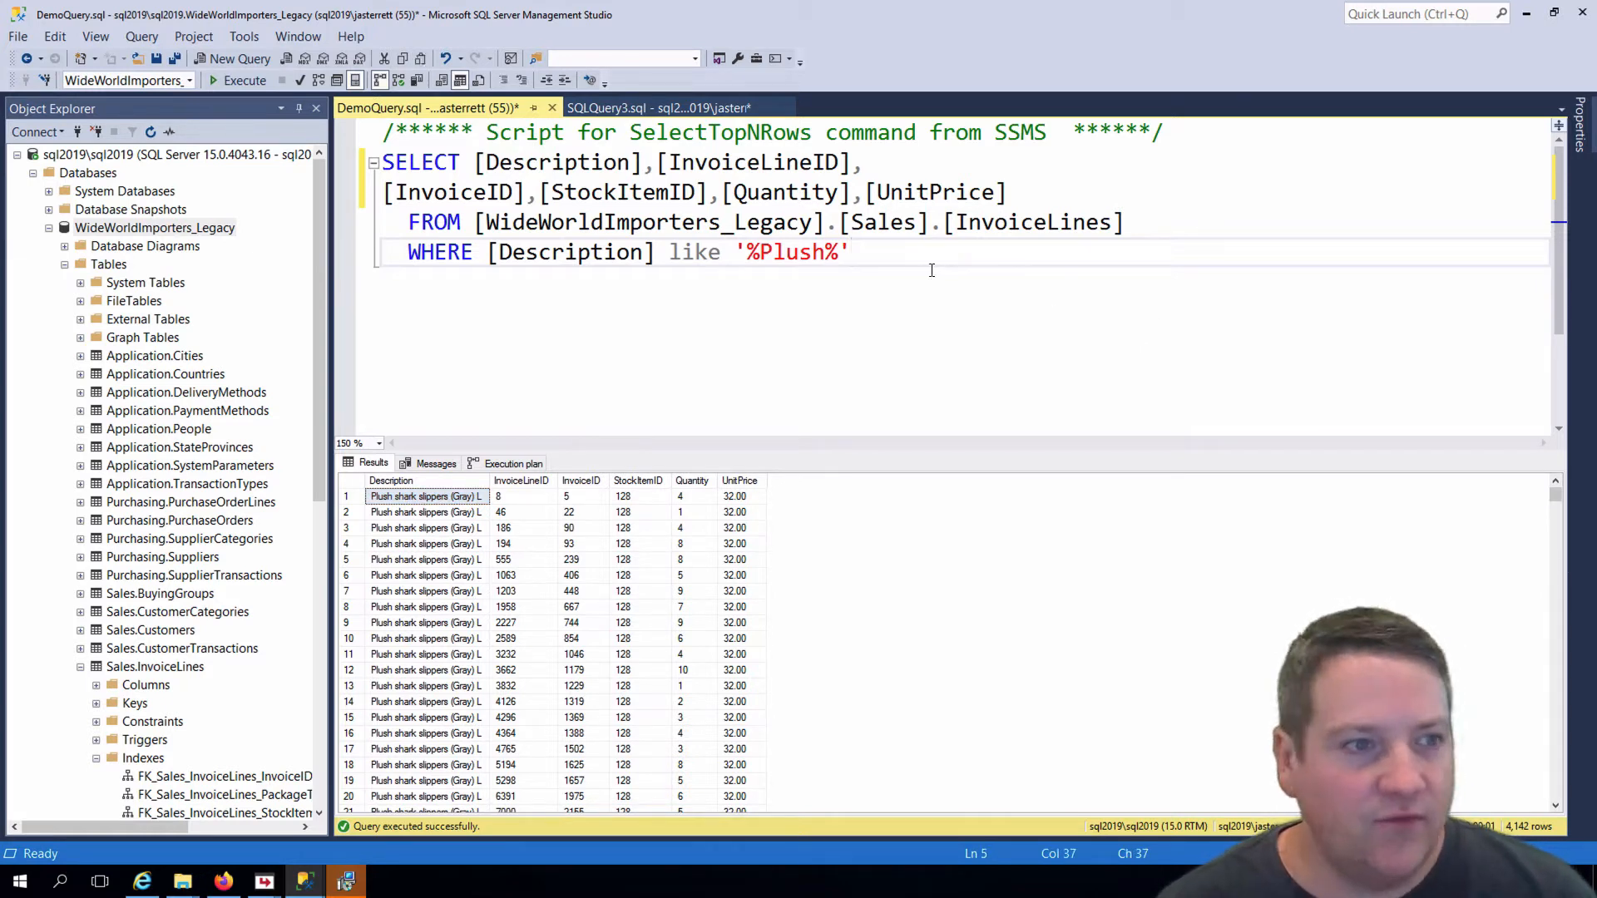
left_click_drag(857, 254, 377, 157)
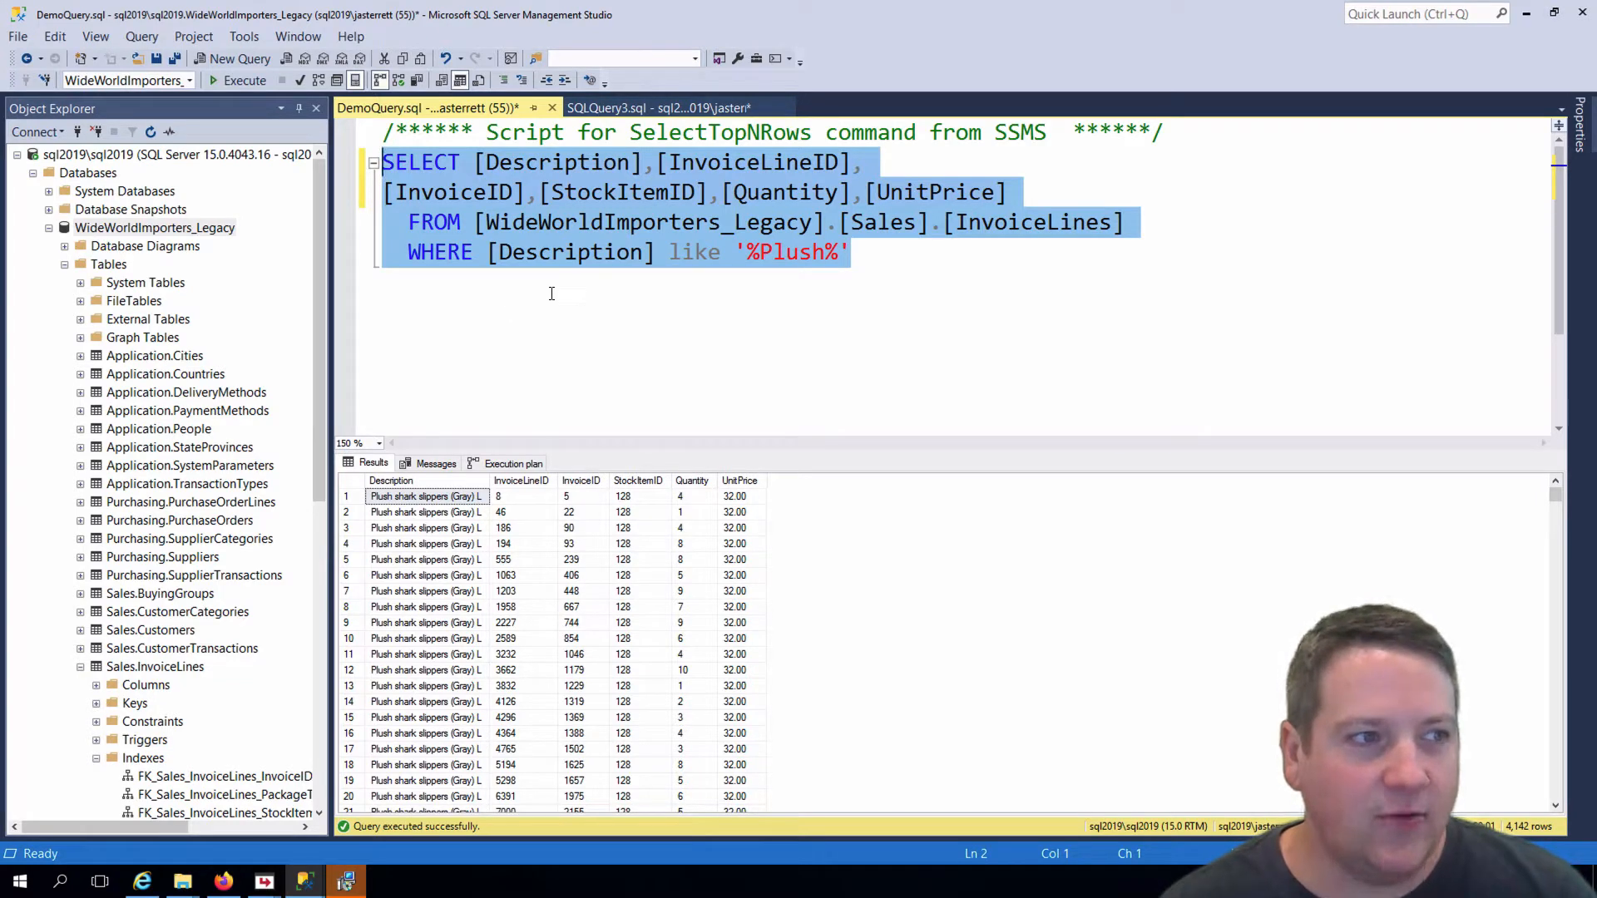
left_click(571, 278)
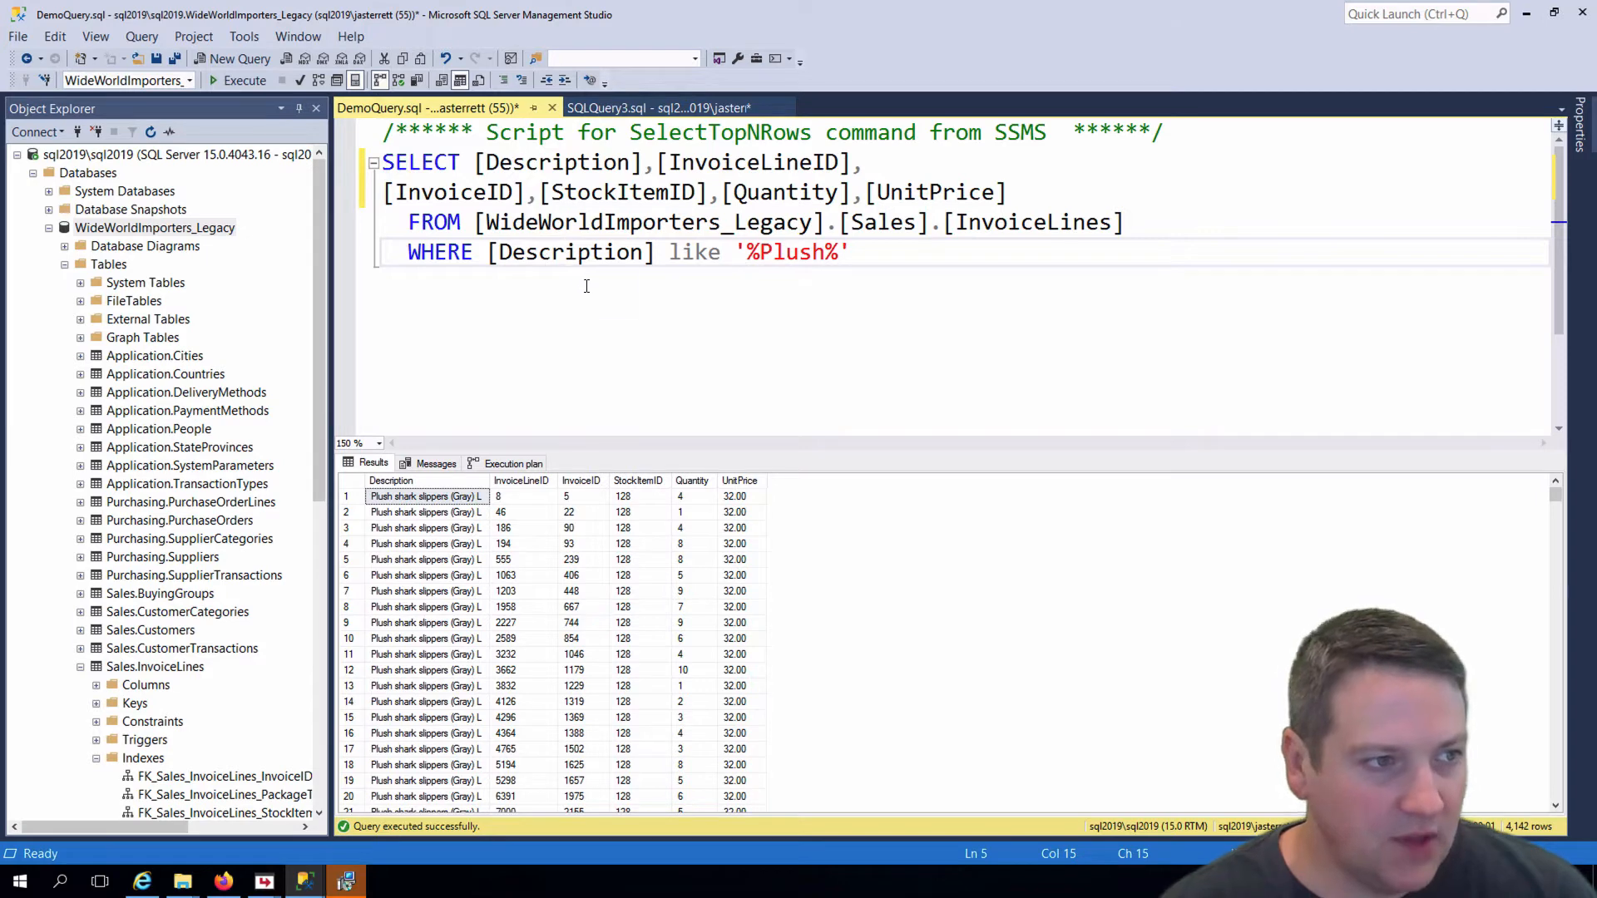
Review the query's ANSI and advanced execution options, checking SET STATISTICS TIME and SET STATISTICS IO, and accept the settings.
right_click(564, 204)
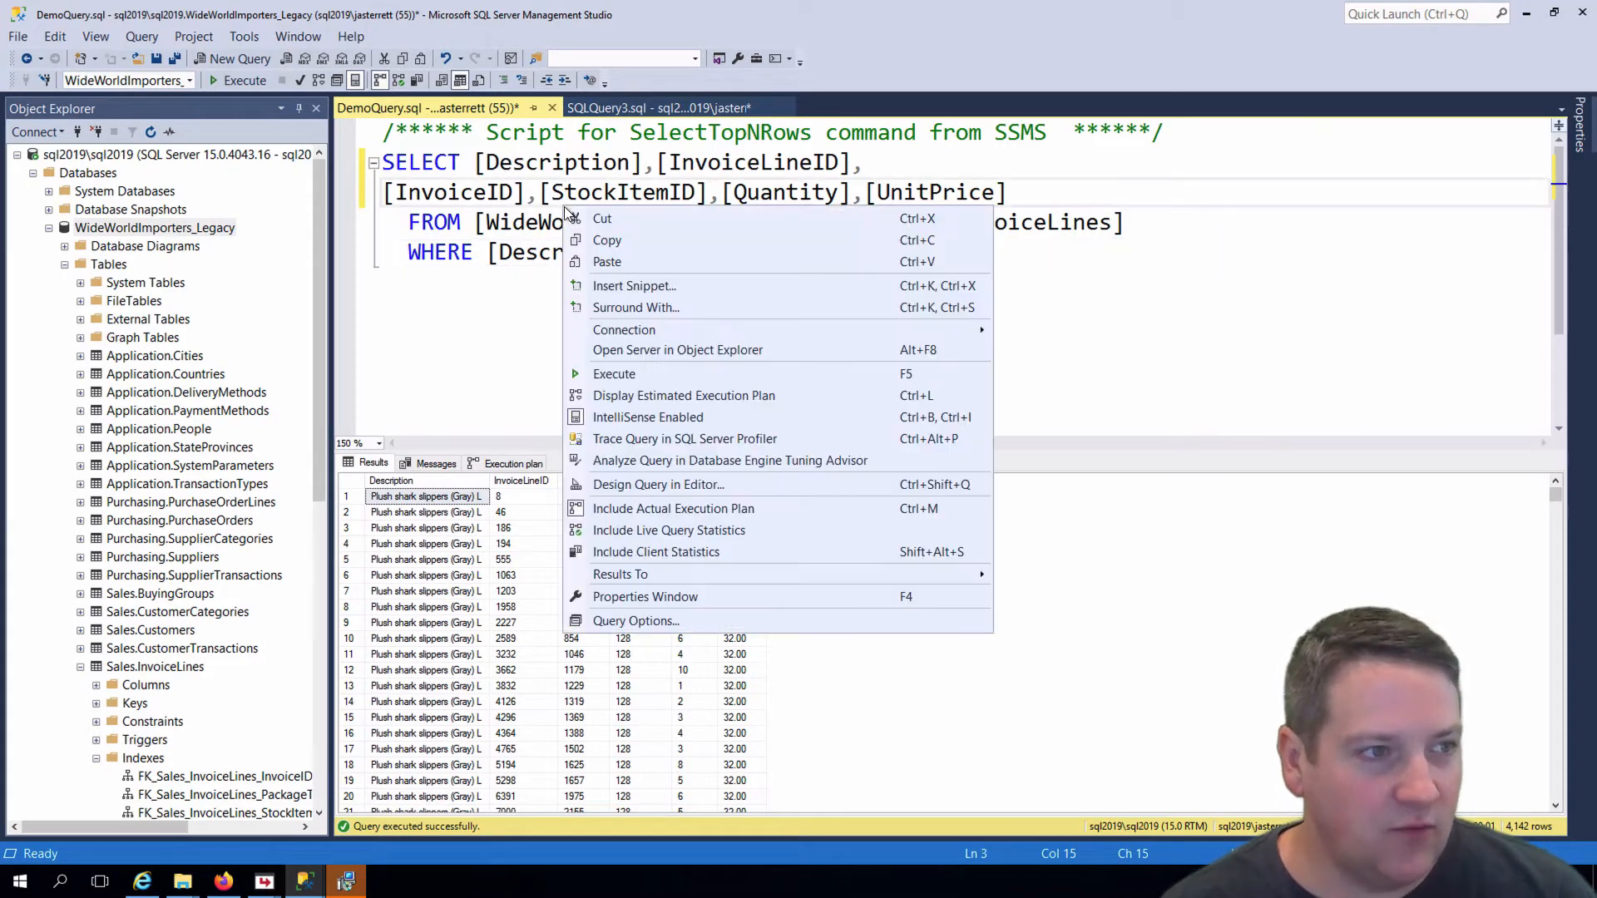
left_click(641, 622)
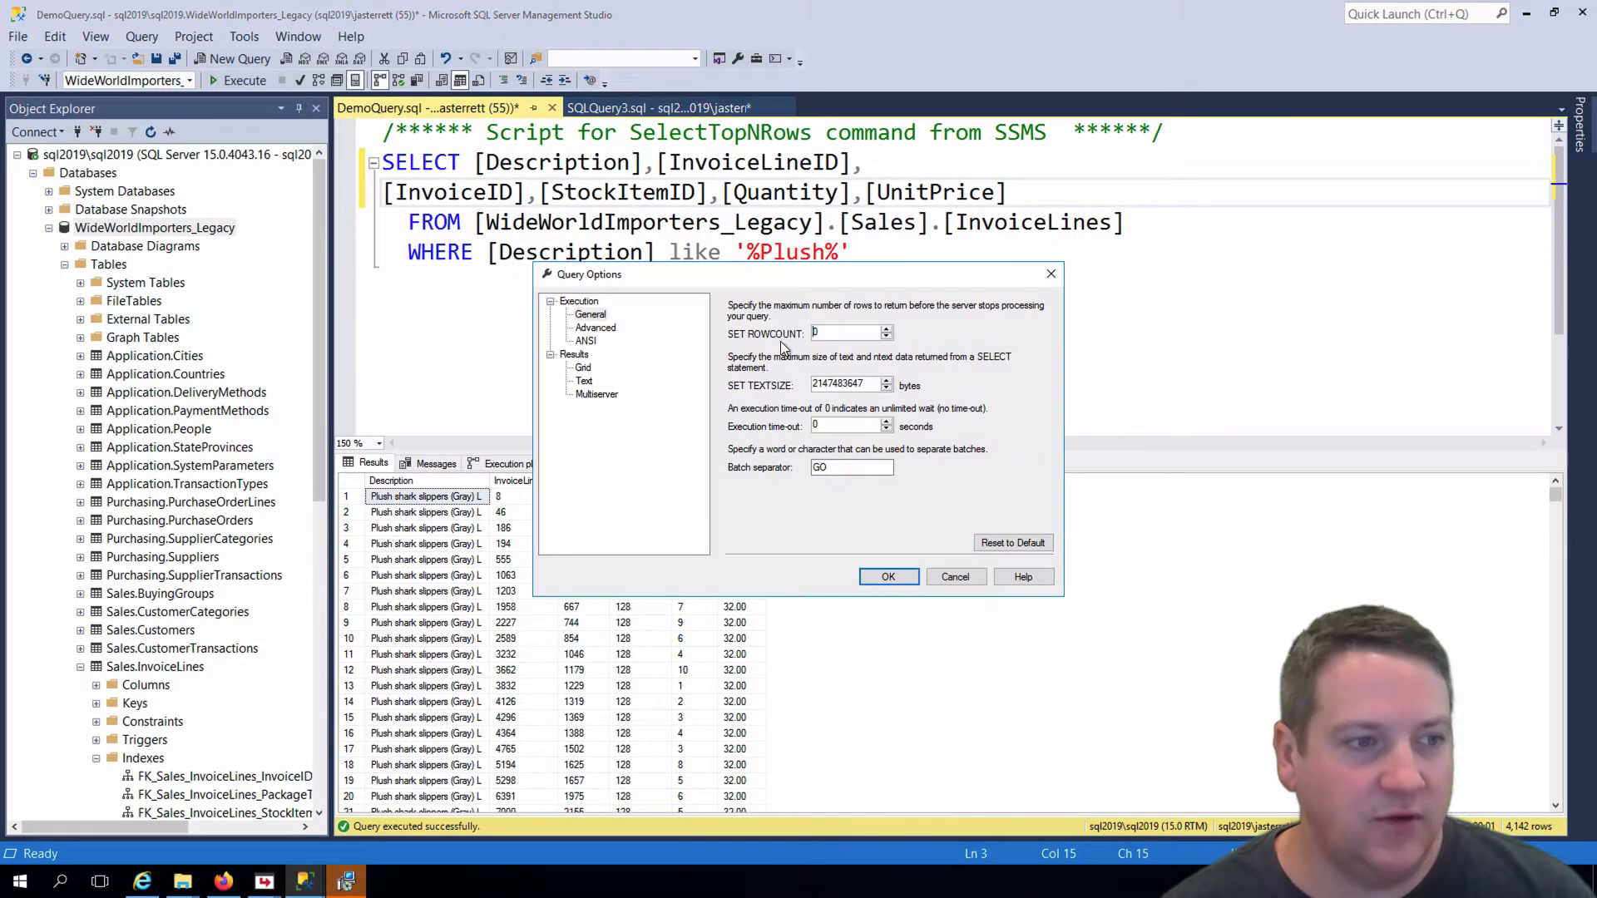
left_click(586, 342)
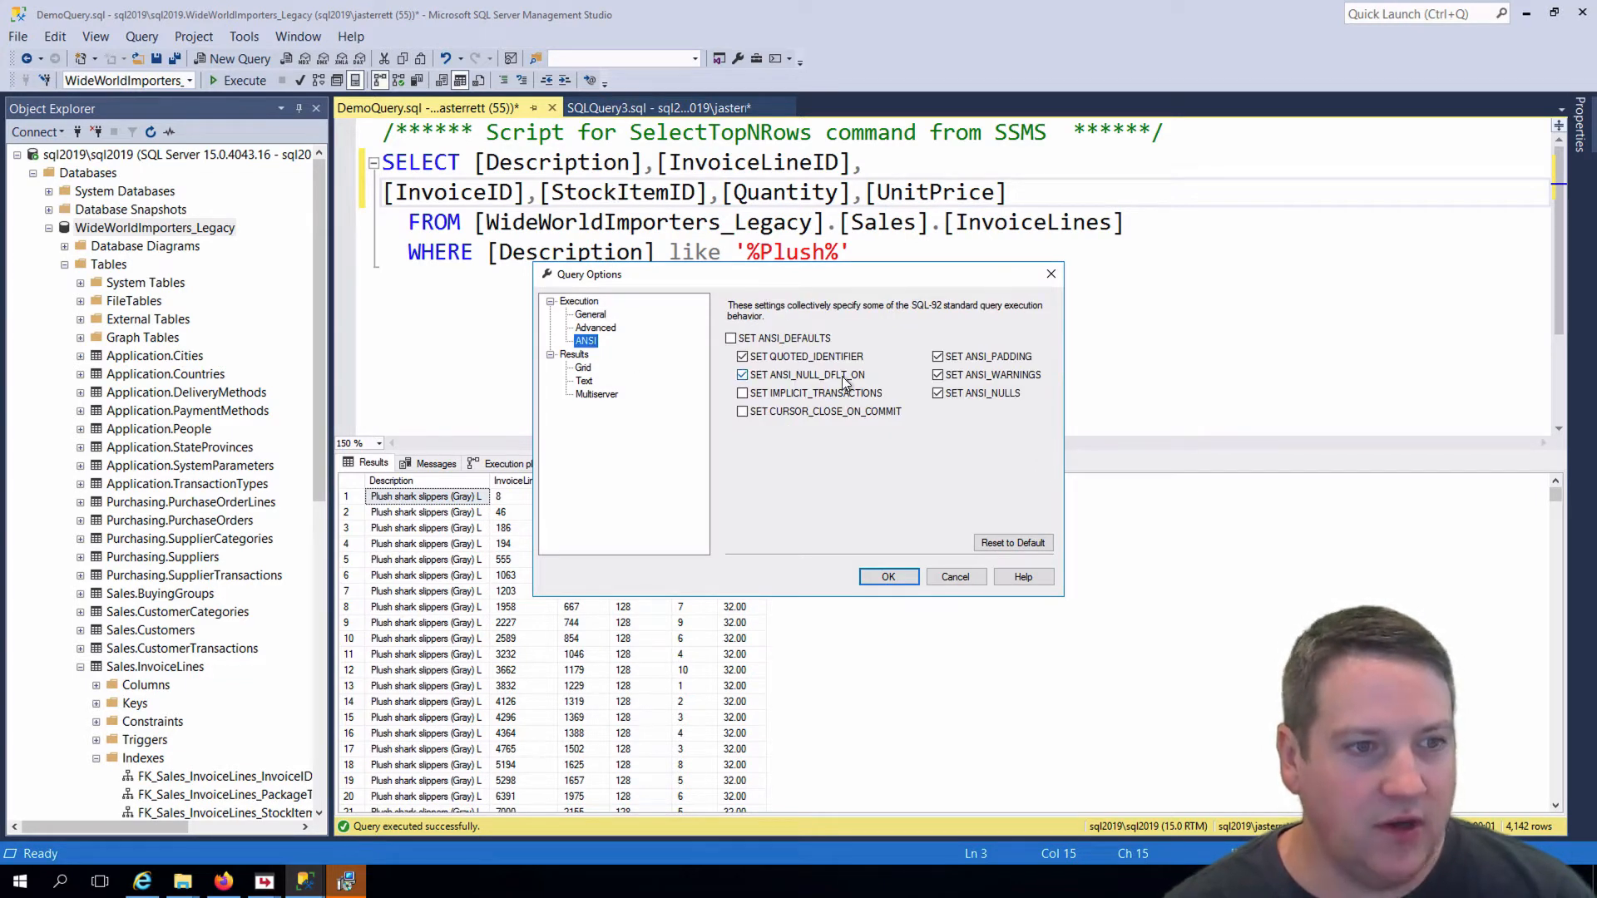
left_click(606, 331)
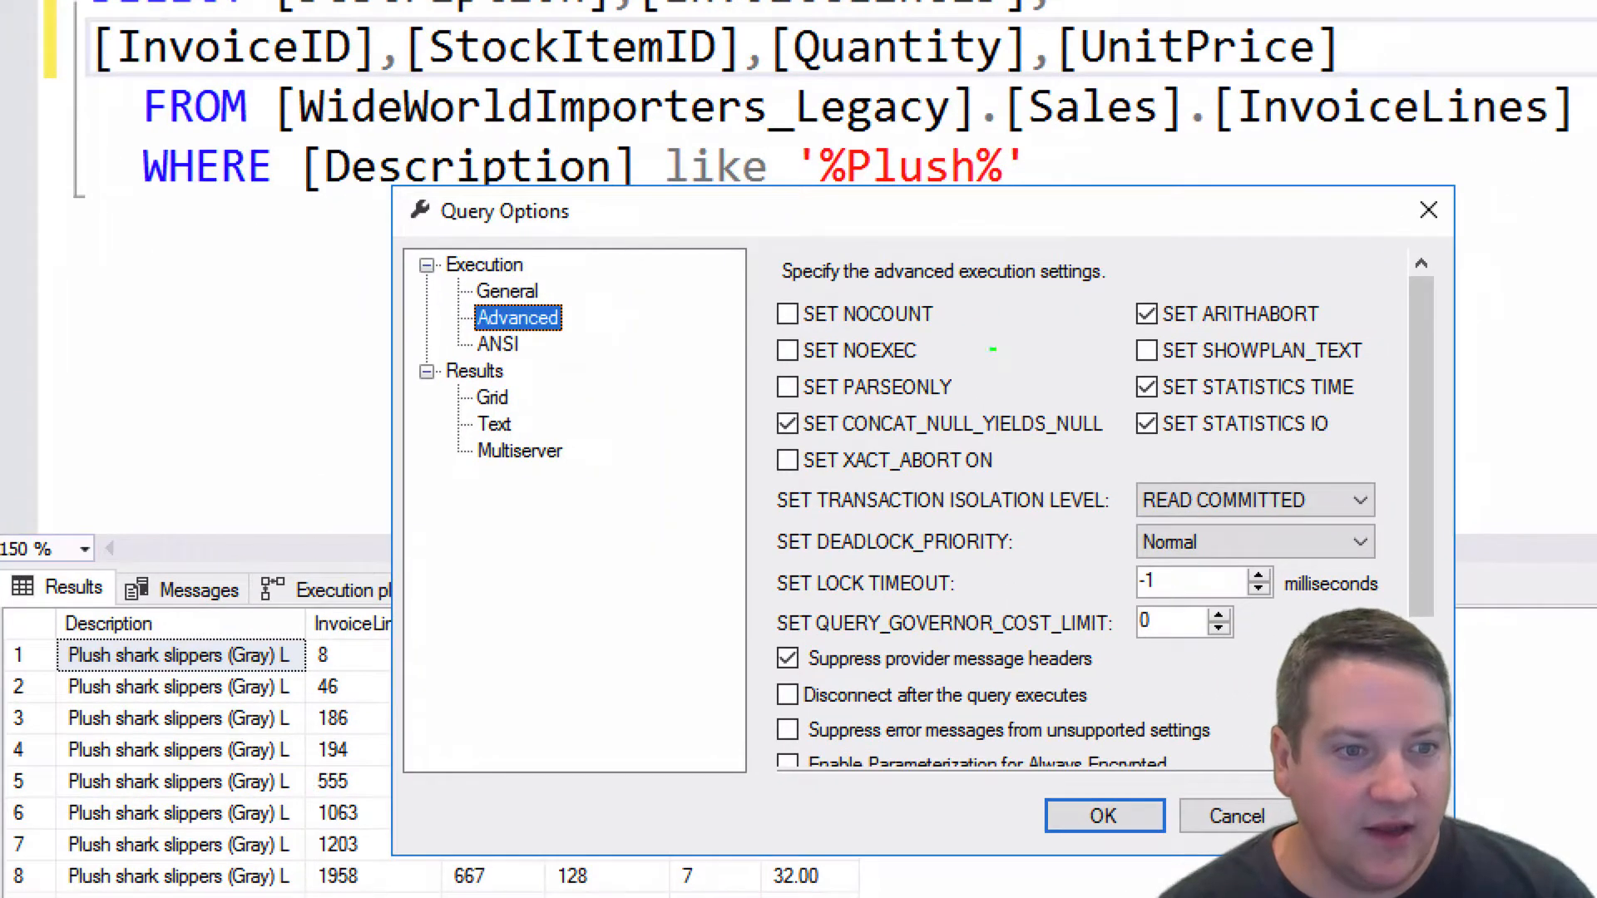
left_click_drag(1107, 366, 1384, 441)
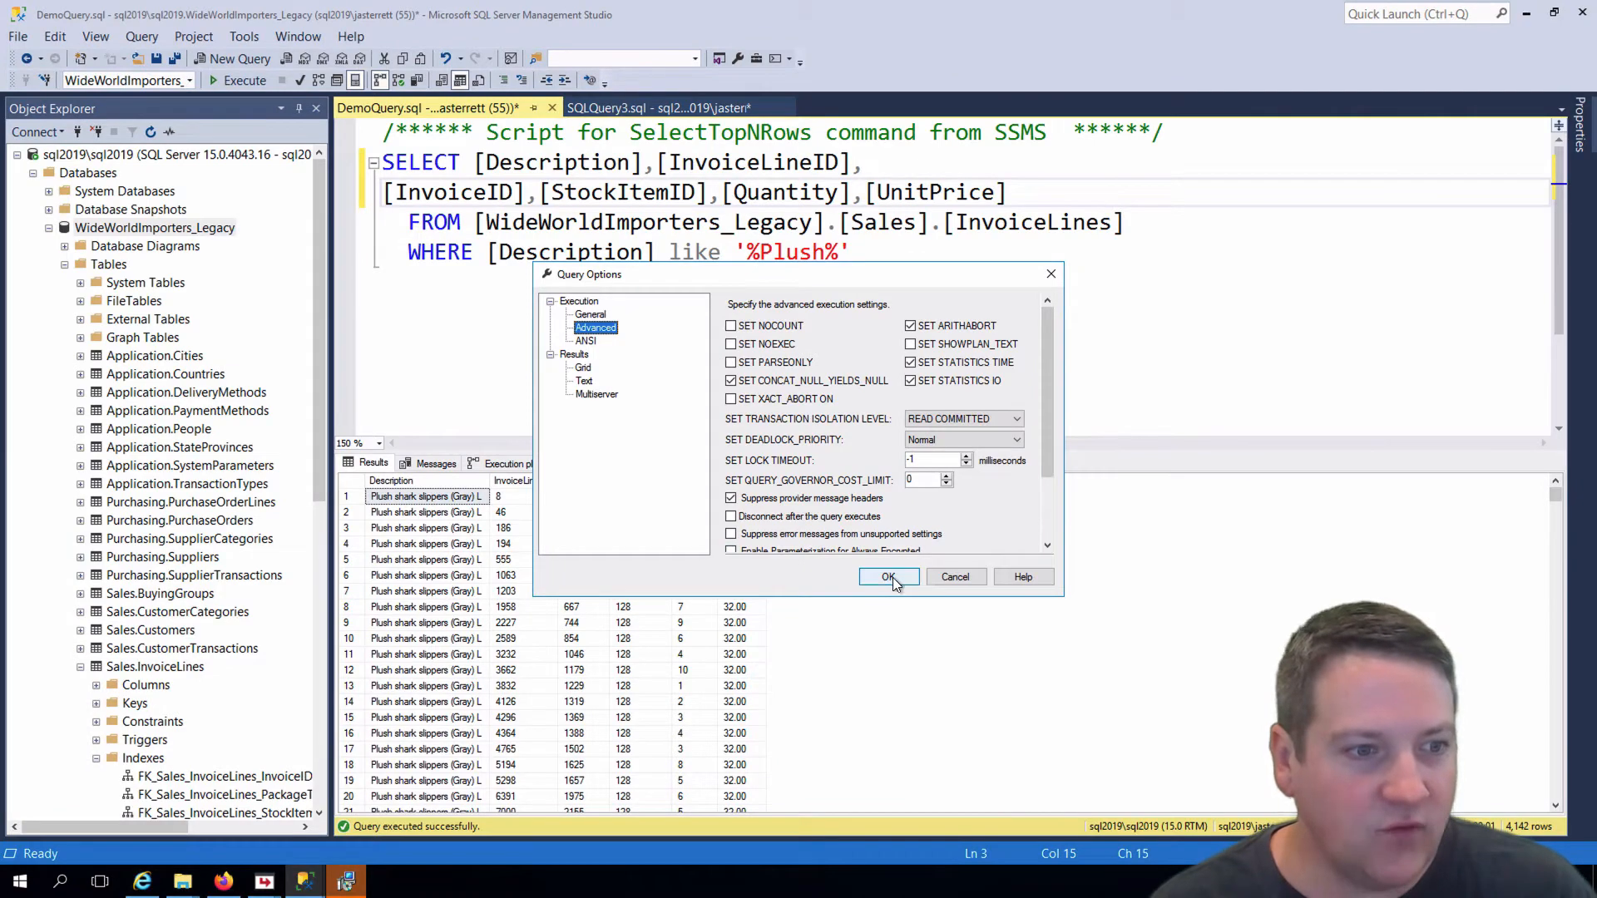
left_click(891, 577)
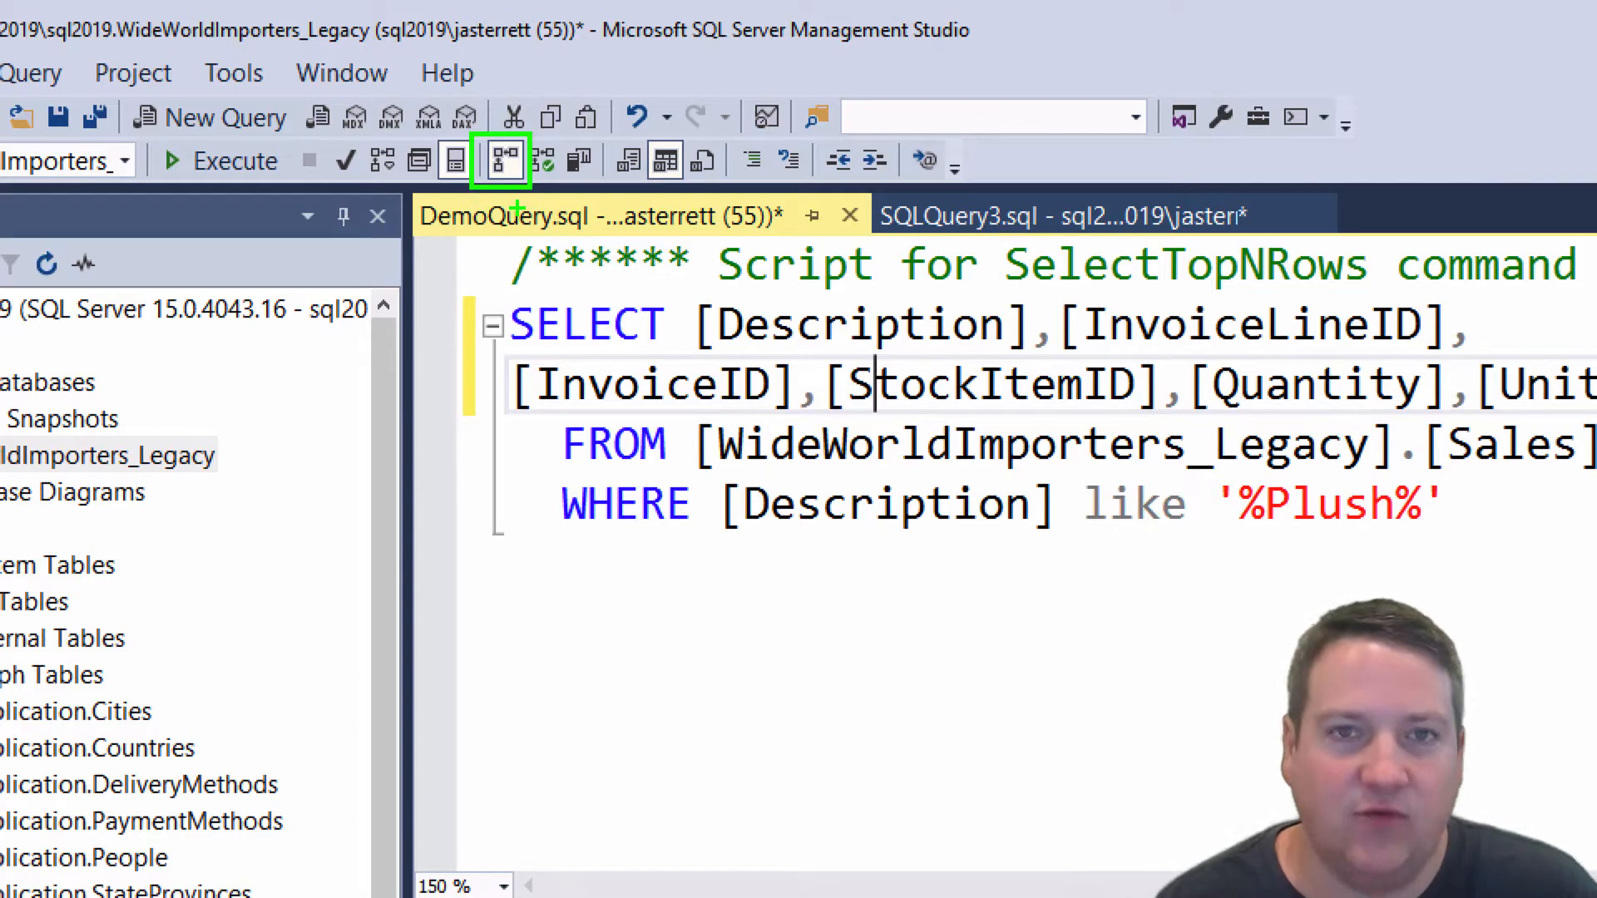
Execute only the SELECT statement on Sales.InvoiceLines that filters Description with like '%Plush%'.
key("F5")
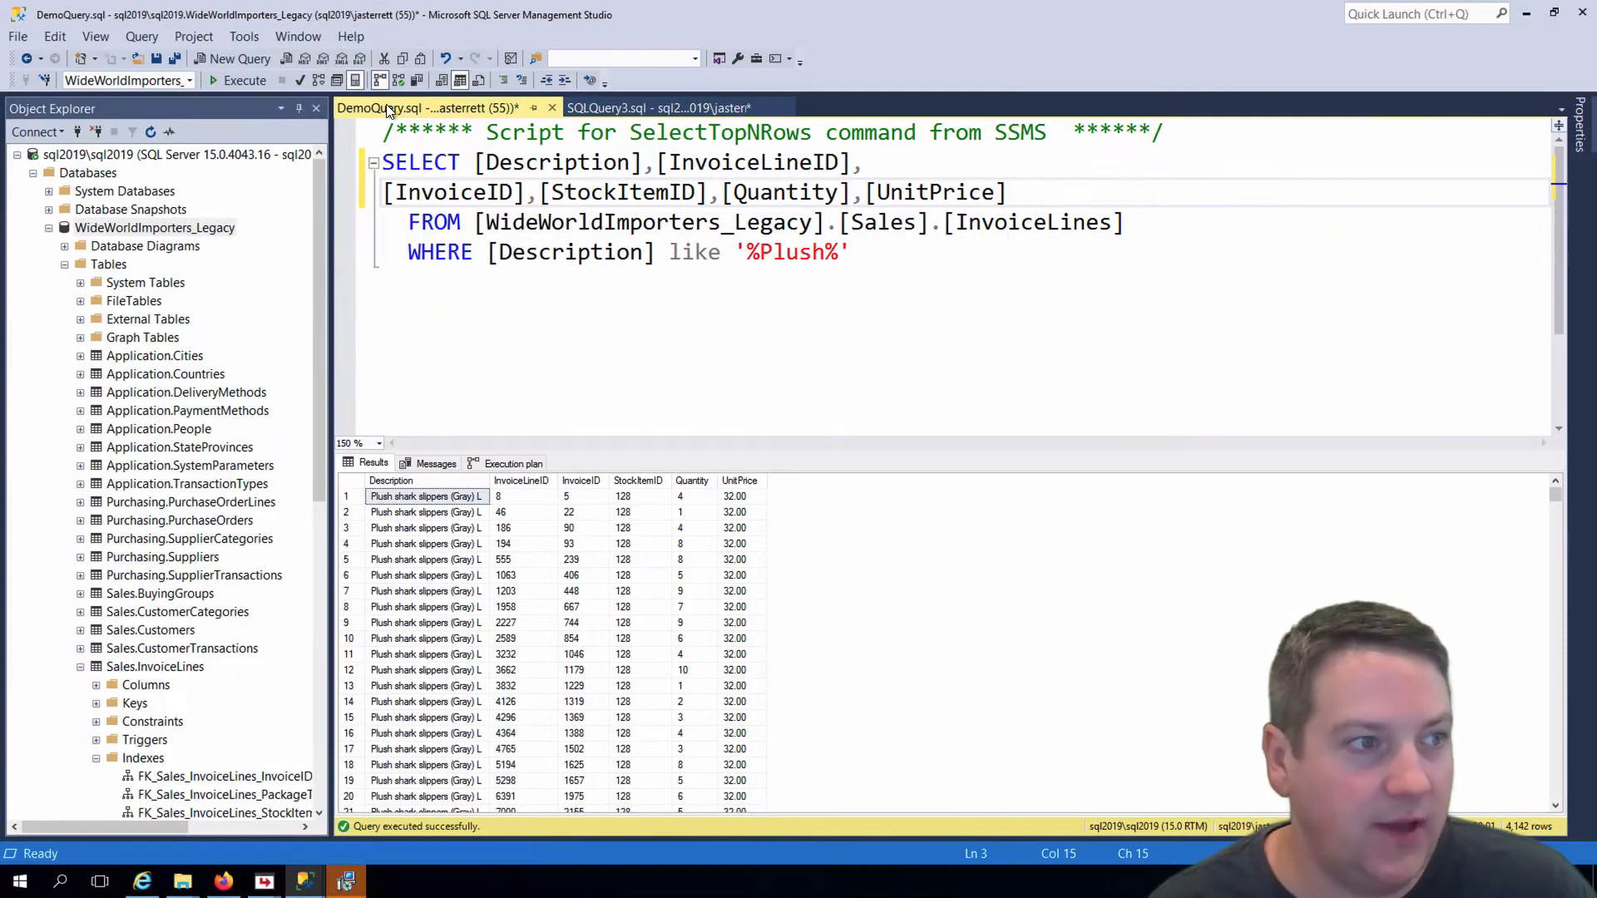
left_click_drag(852, 253, 380, 163)
left_click(247, 84)
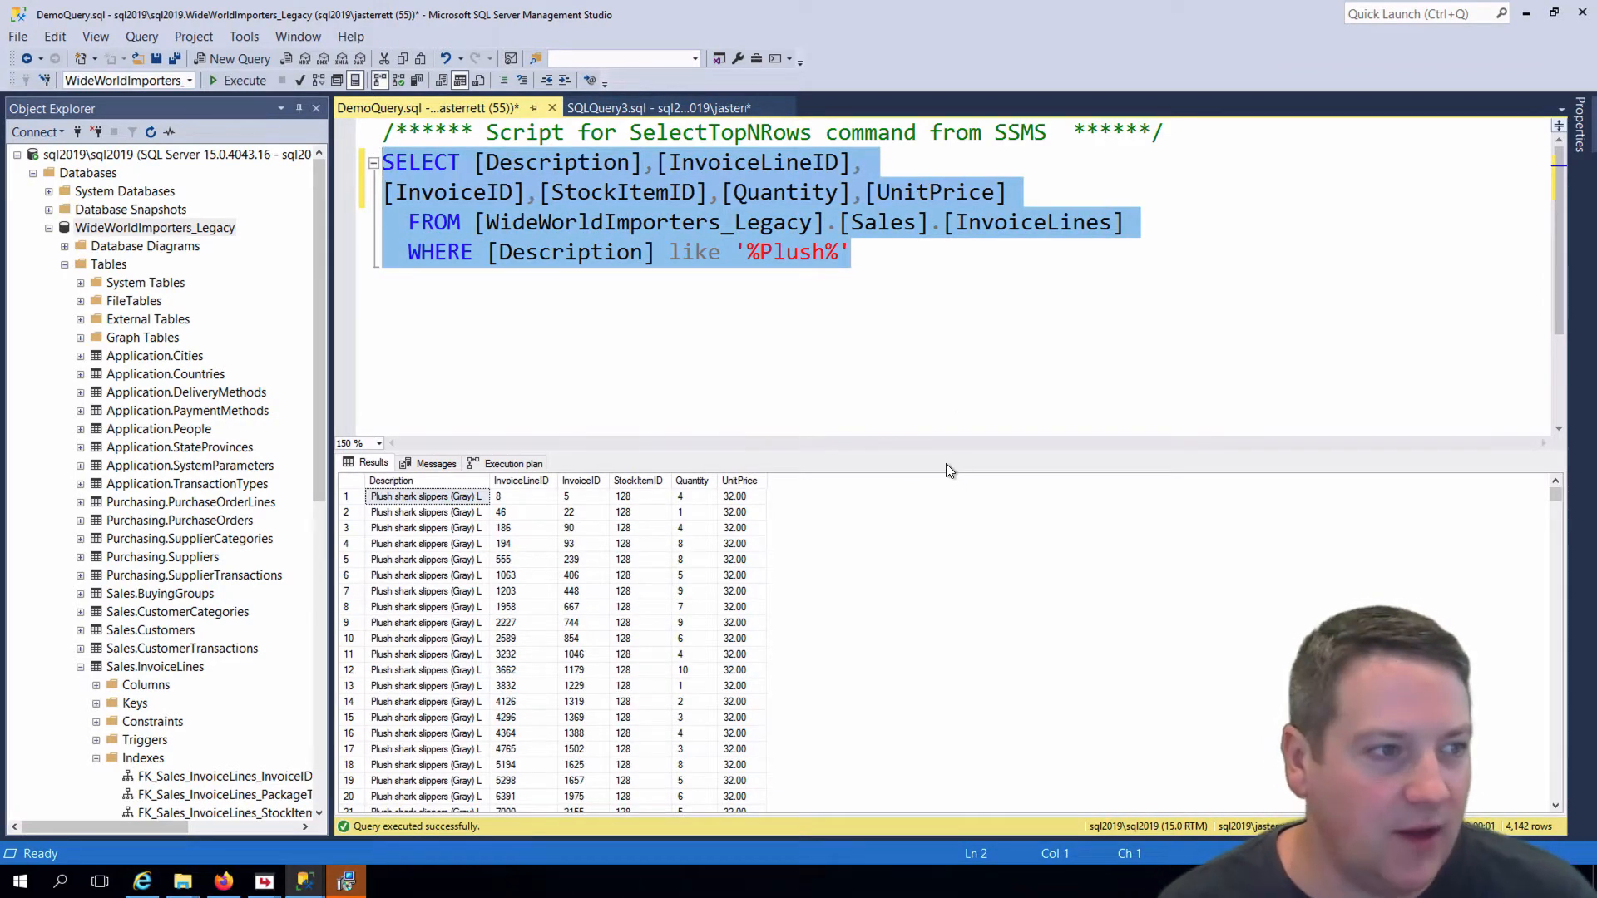
Examine the execution messages for the logical reads on InvoiceLines and the query's elapsed time.
left_click(448, 471)
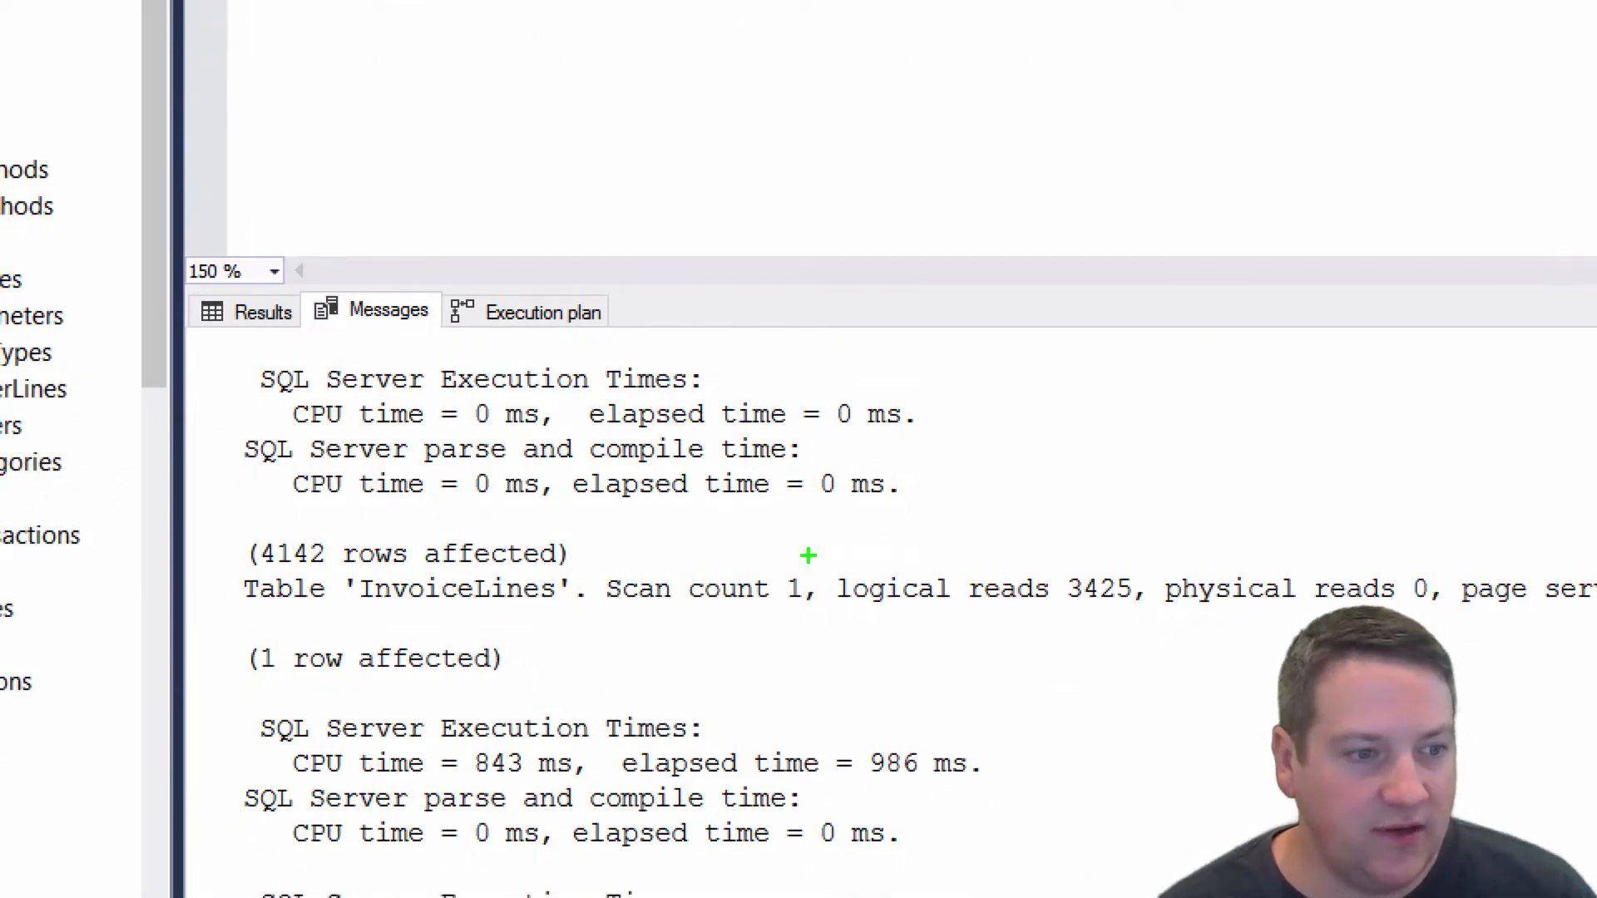
left_click_drag(814, 554, 1144, 624)
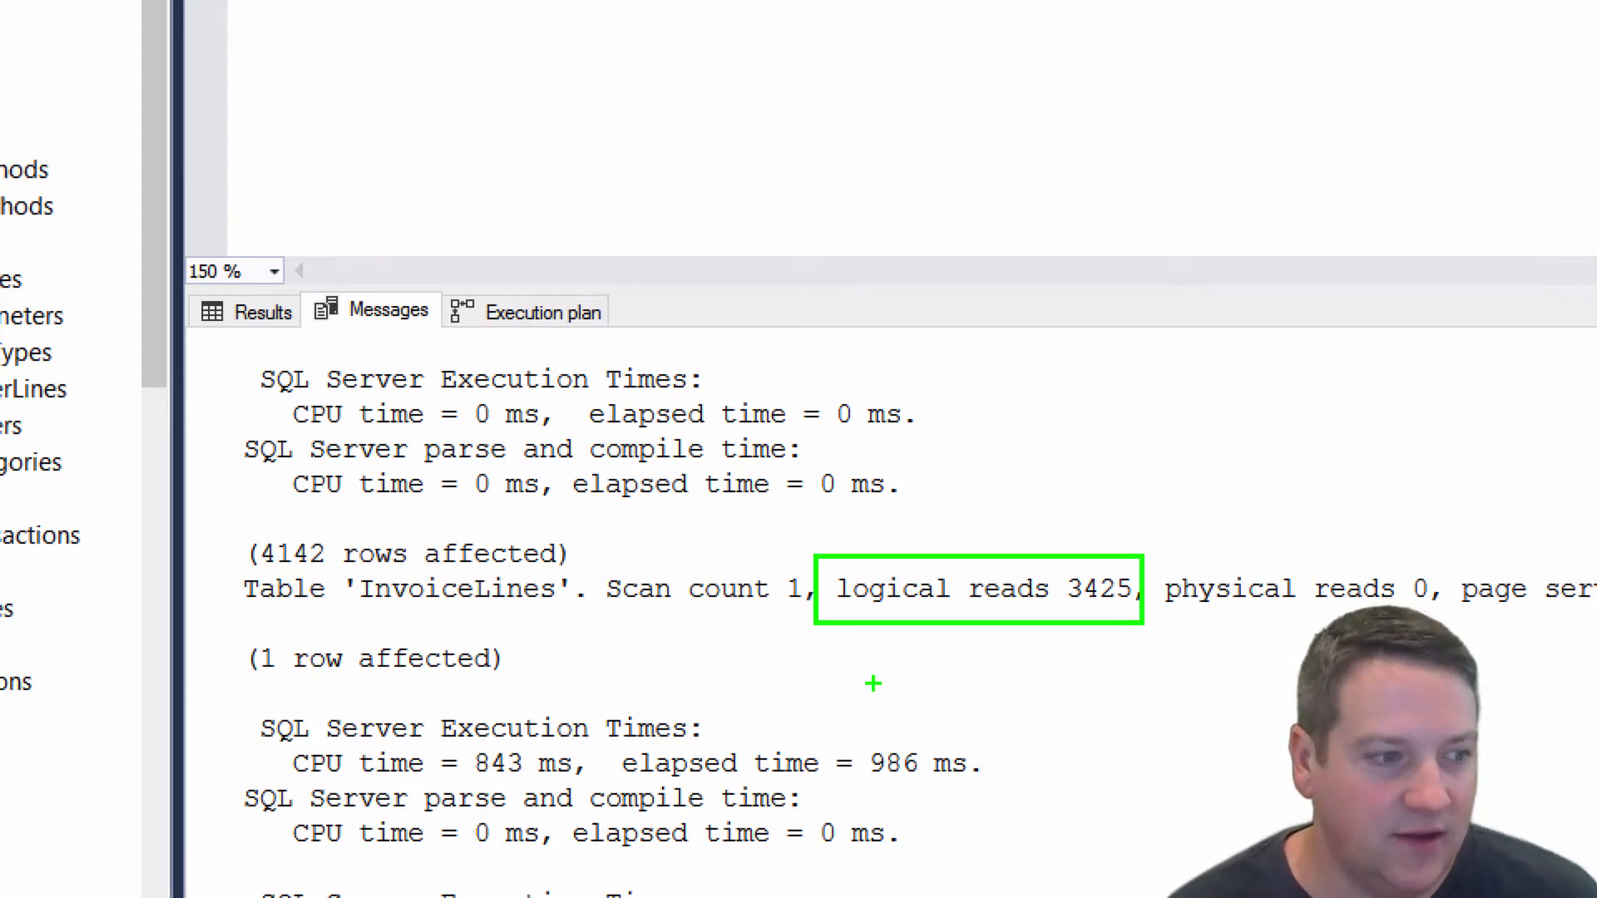
key("r")
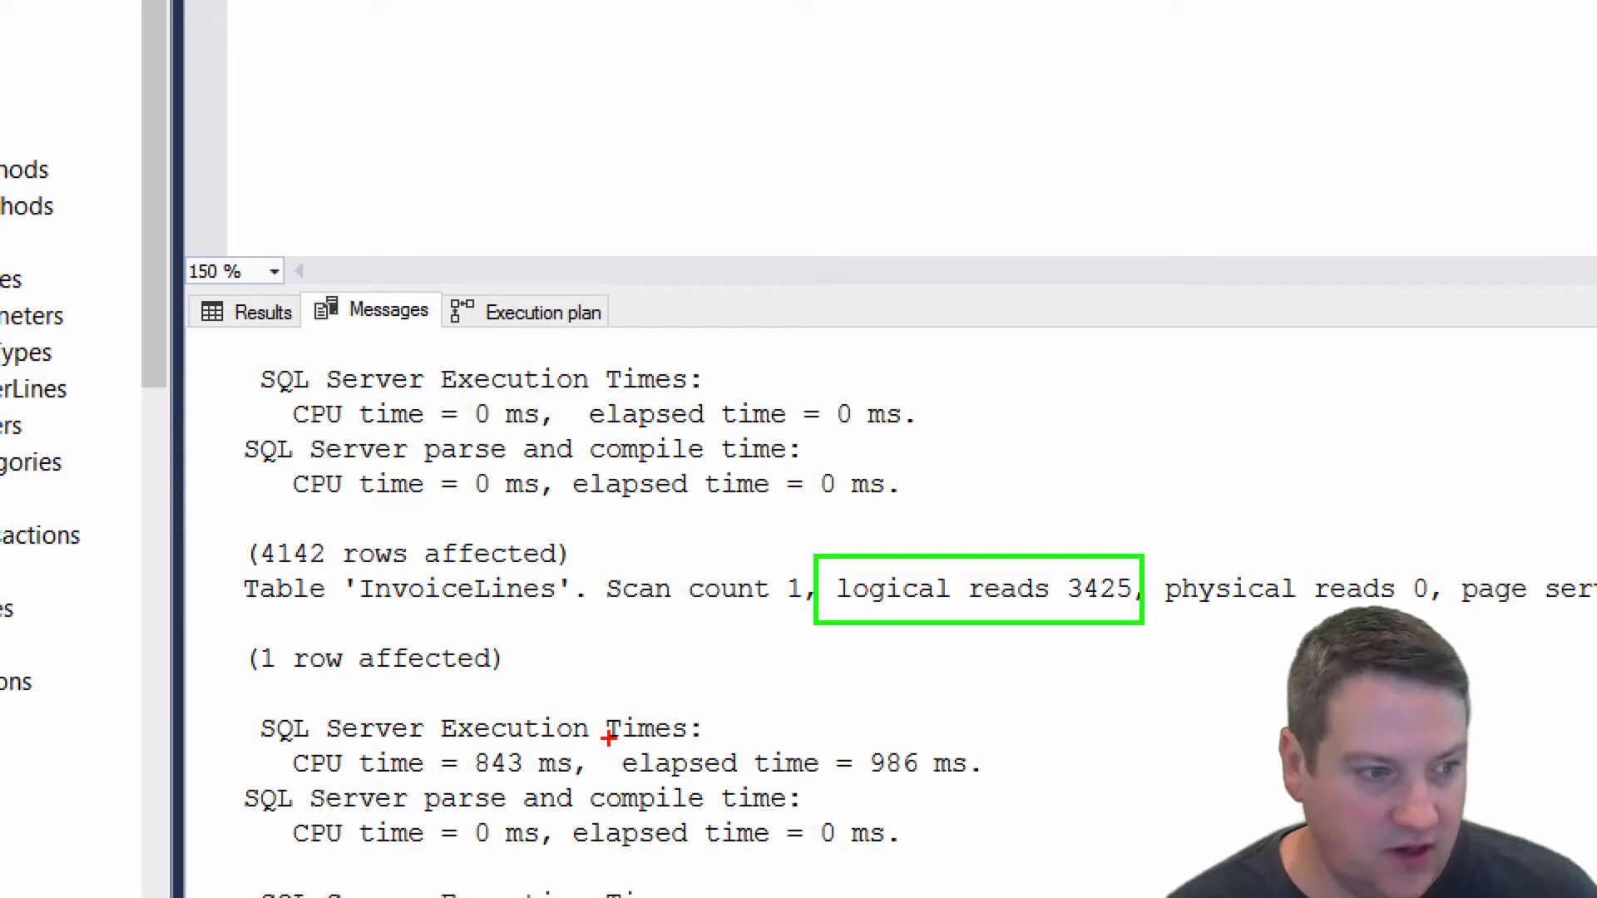
left_click_drag(608, 737, 1007, 785)
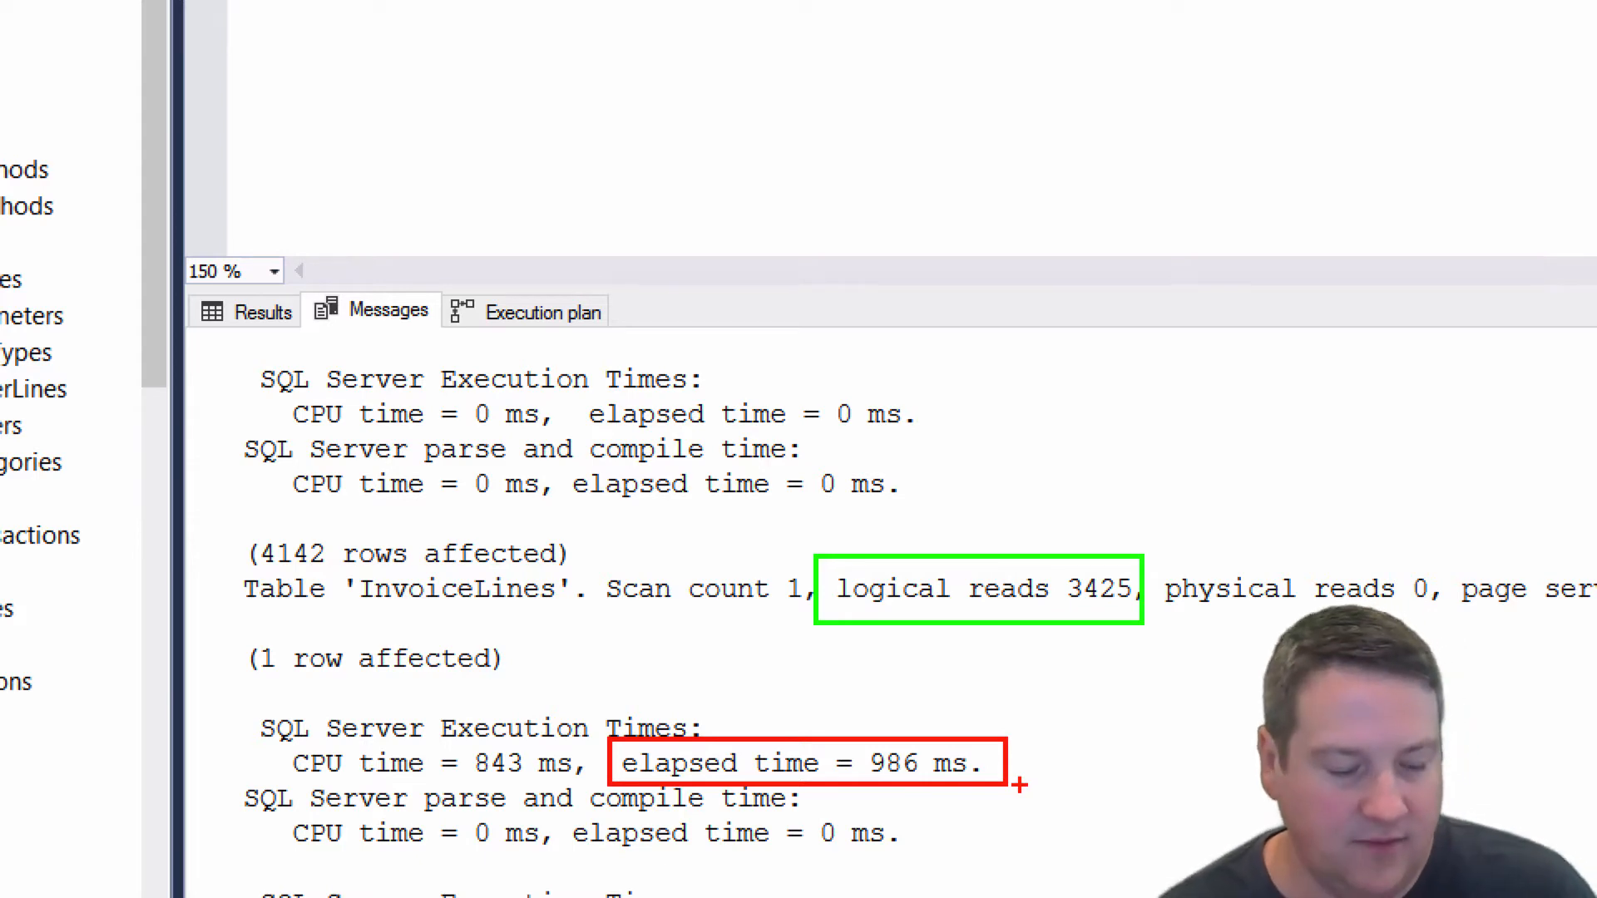
key("Escape")
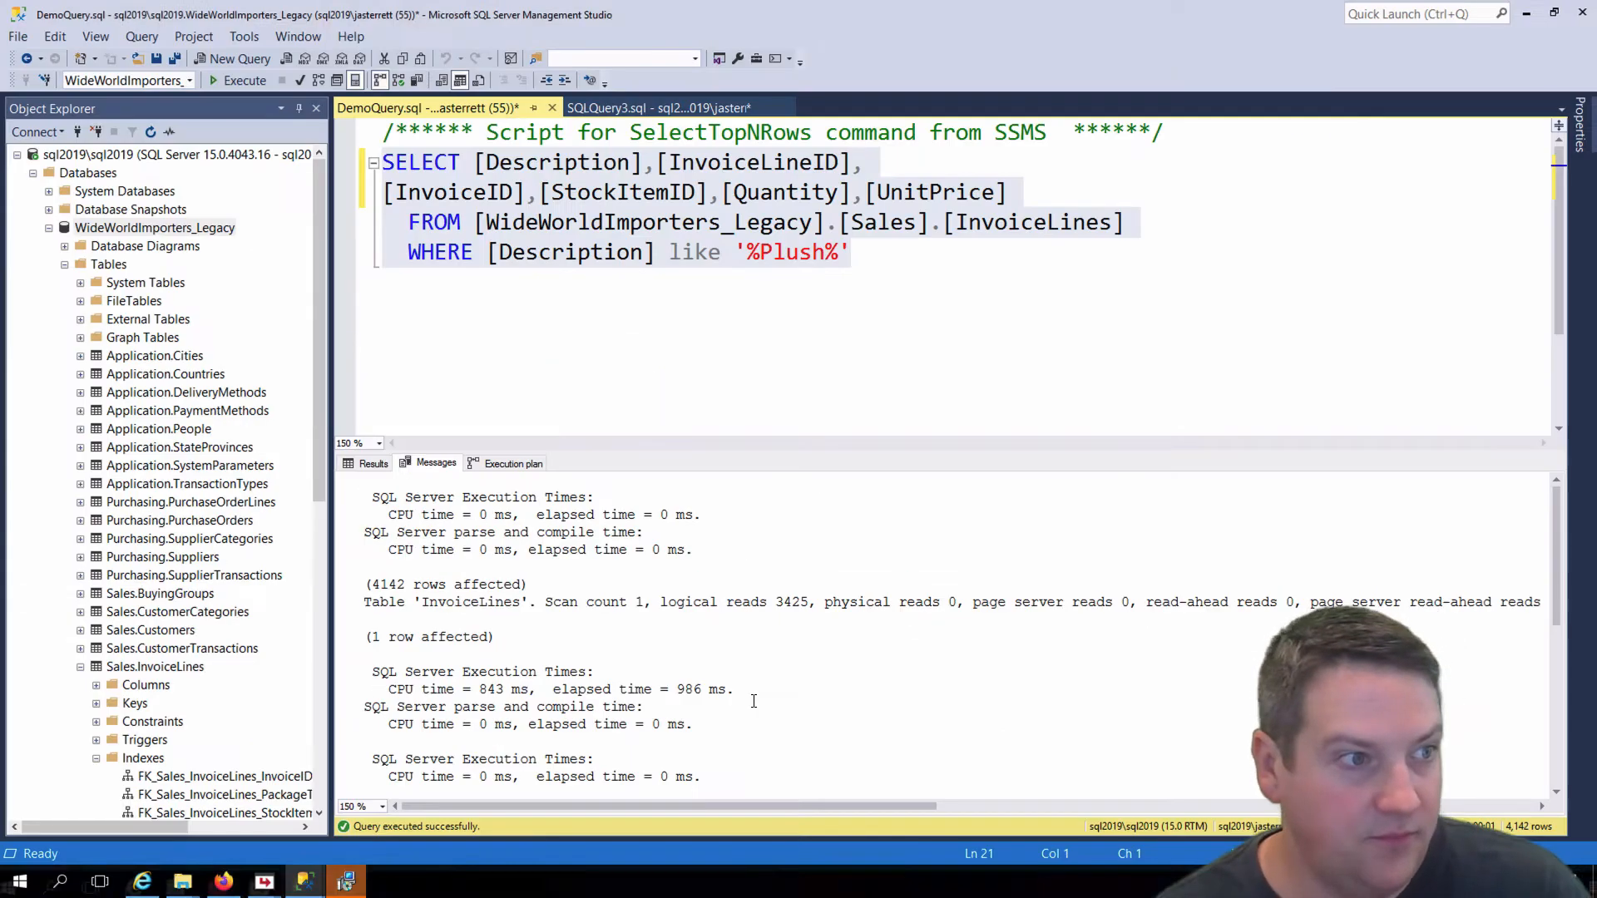
Inspect the execution plan's flow from Index Scan to SELECT, comparing the actual number of rows with the number of rows read.
left_click(510, 464)
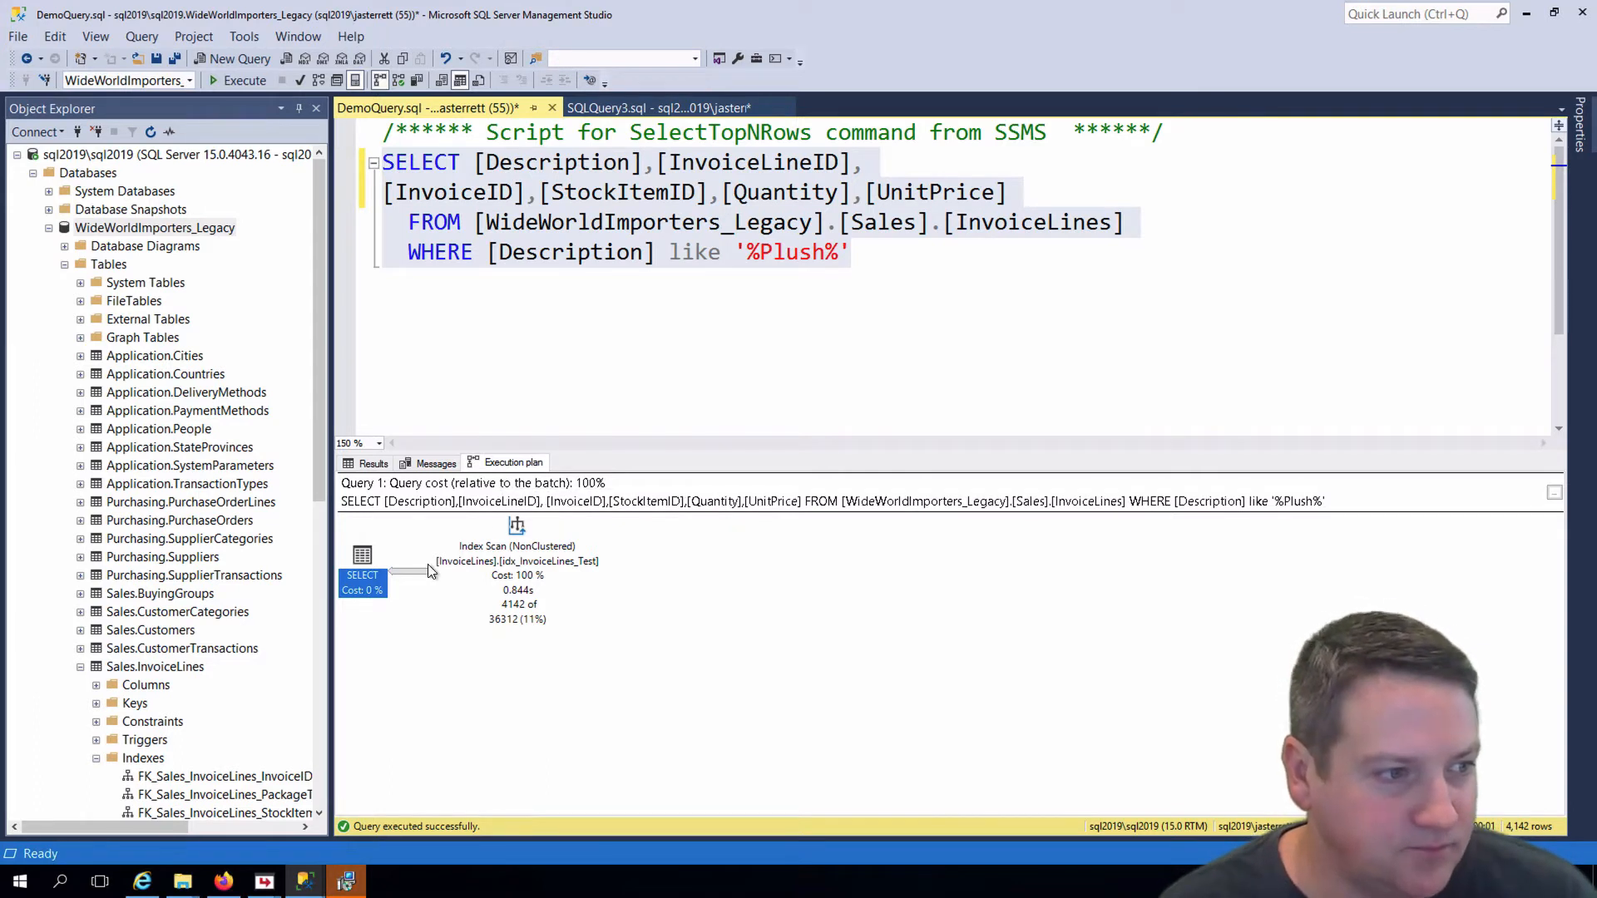
mouse_move(422, 580)
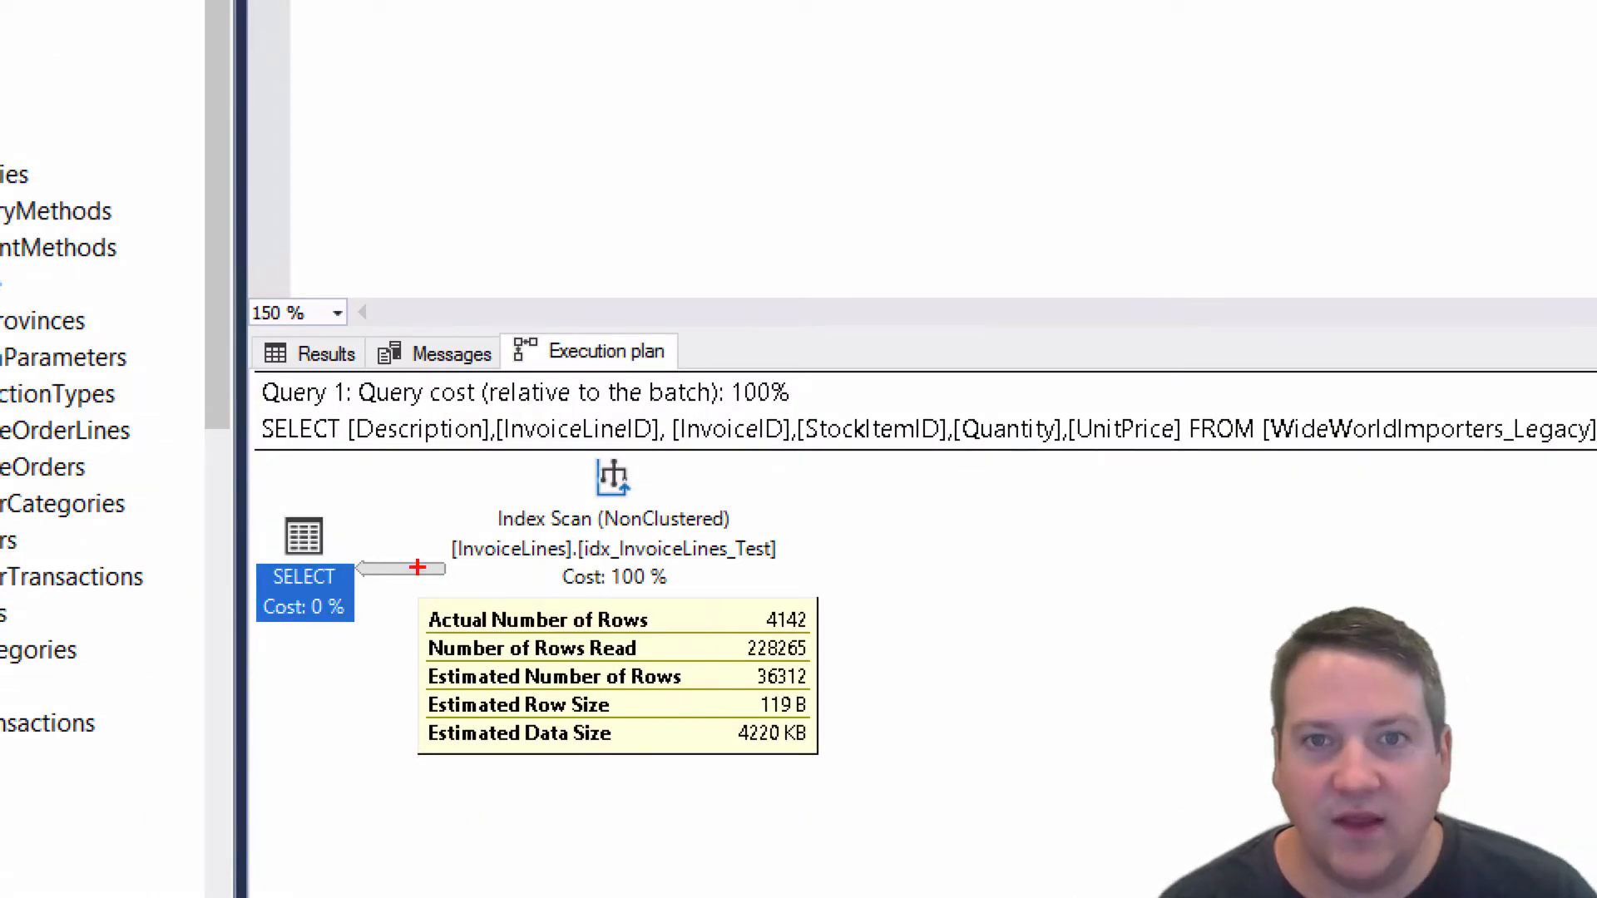
mouse_move(413, 593)
left_mouse_down()
mouse_move(612, 613)
mouse_move(826, 668)
left_mouse_up()
left_click_drag(721, 625, 751, 619)
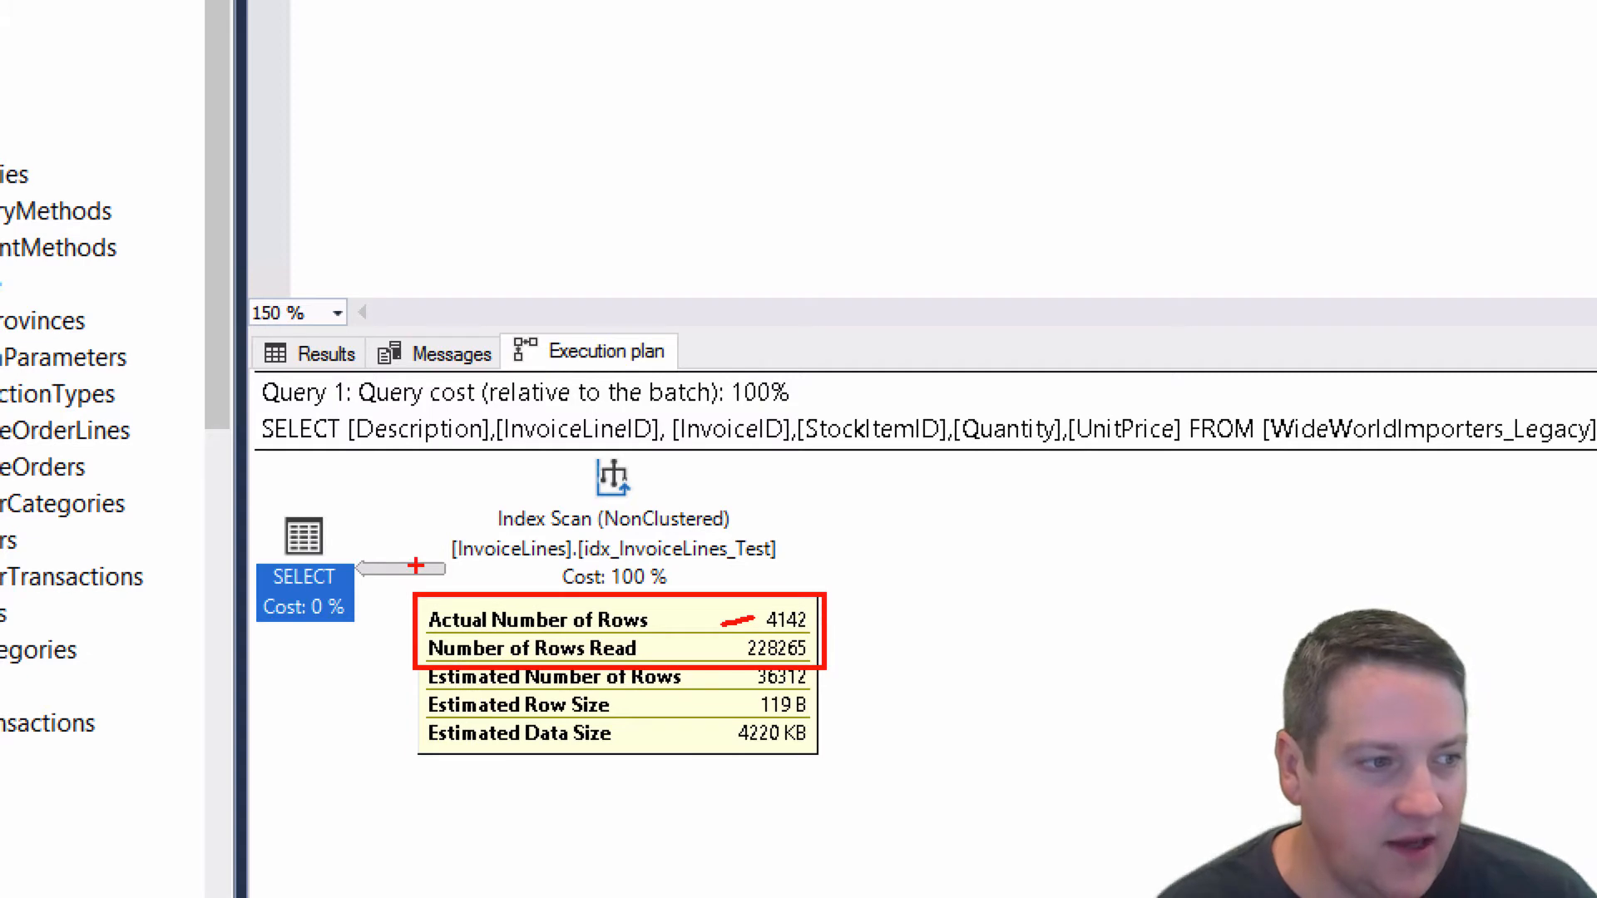
mouse_move(419, 565)
left_mouse_down()
mouse_move(401, 569)
mouse_move(420, 612)
left_mouse_up()
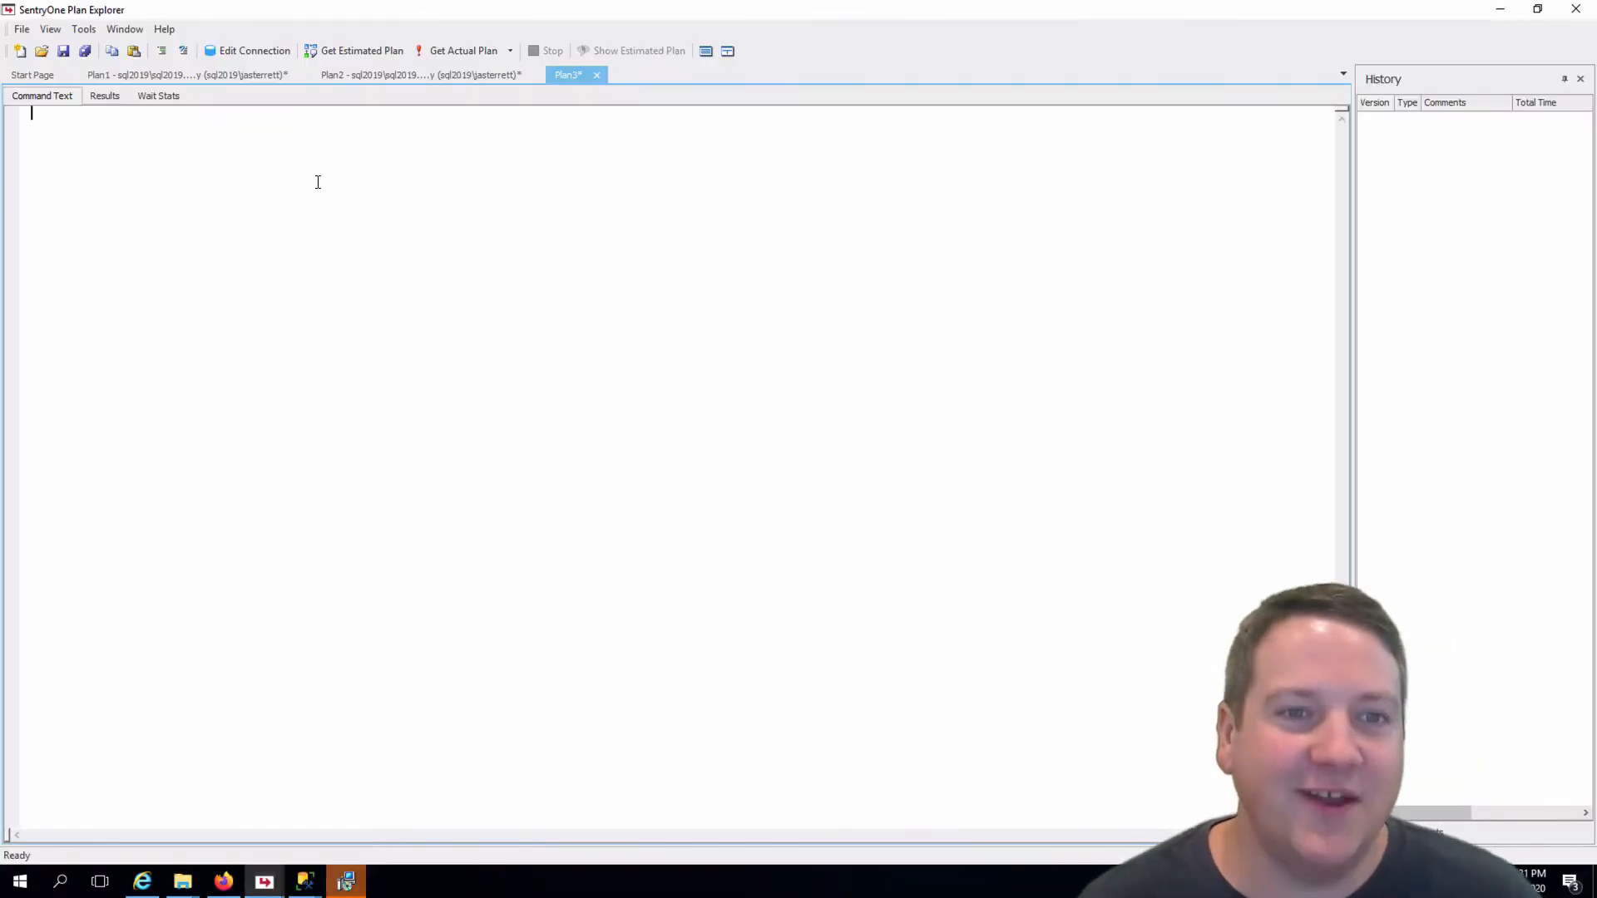
In SentryOne Plan Explorer, paste the SELECT query and retrieve its actual plan from WideWorldImporters_Legacy on sql2019\sql2019 using integrated Windows authentication.
right_click(139, 162)
left_click(178, 229)
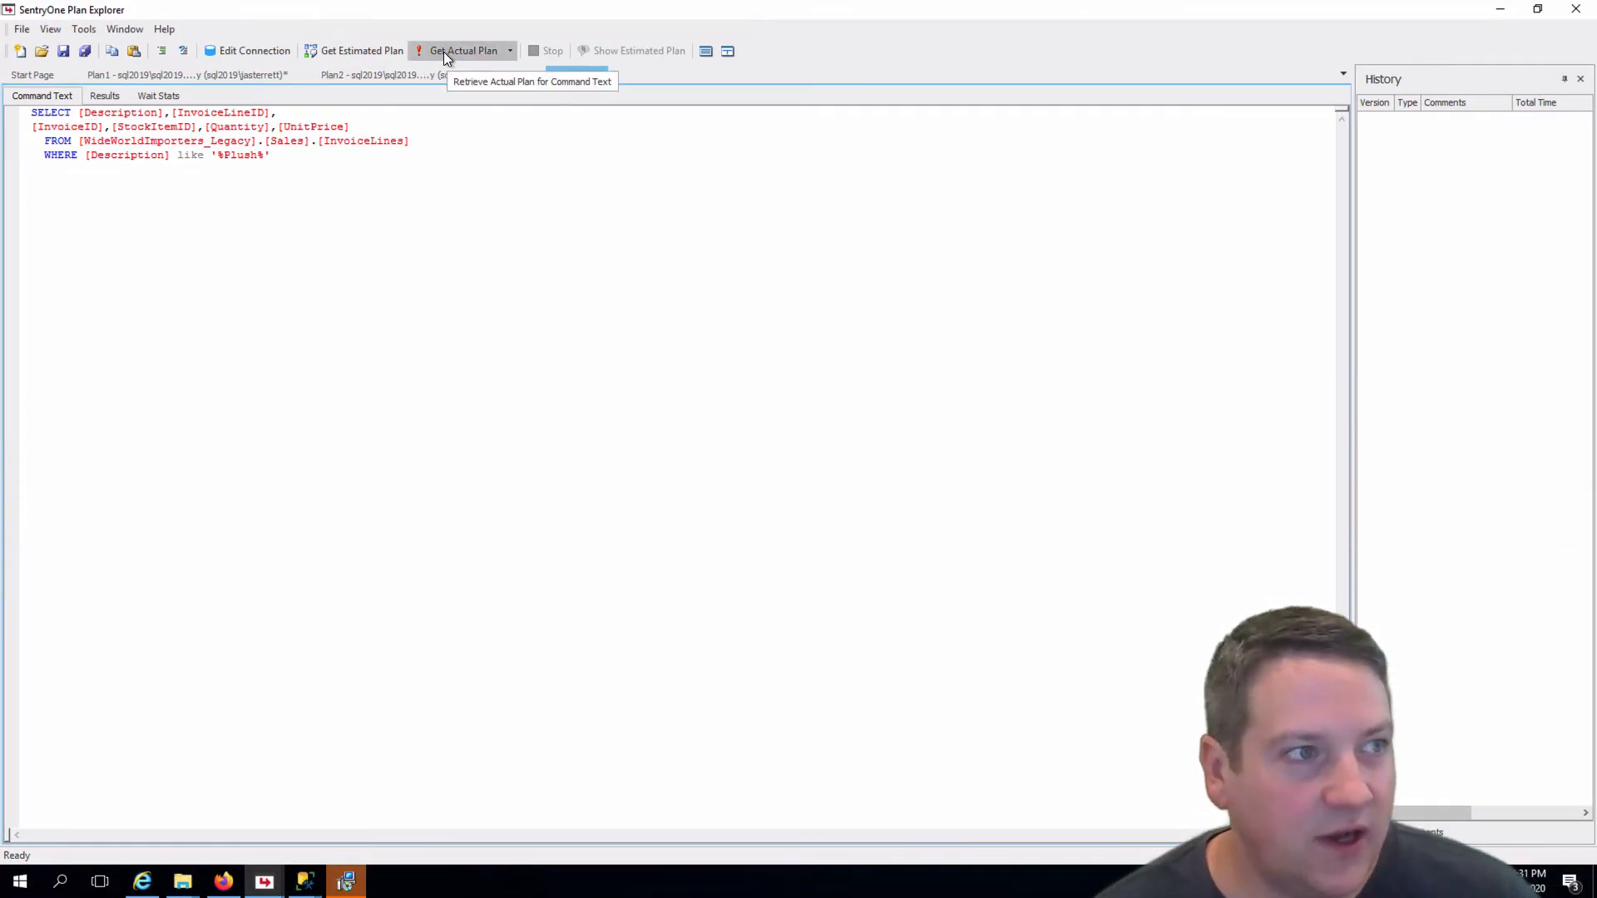
left_click(442, 52)
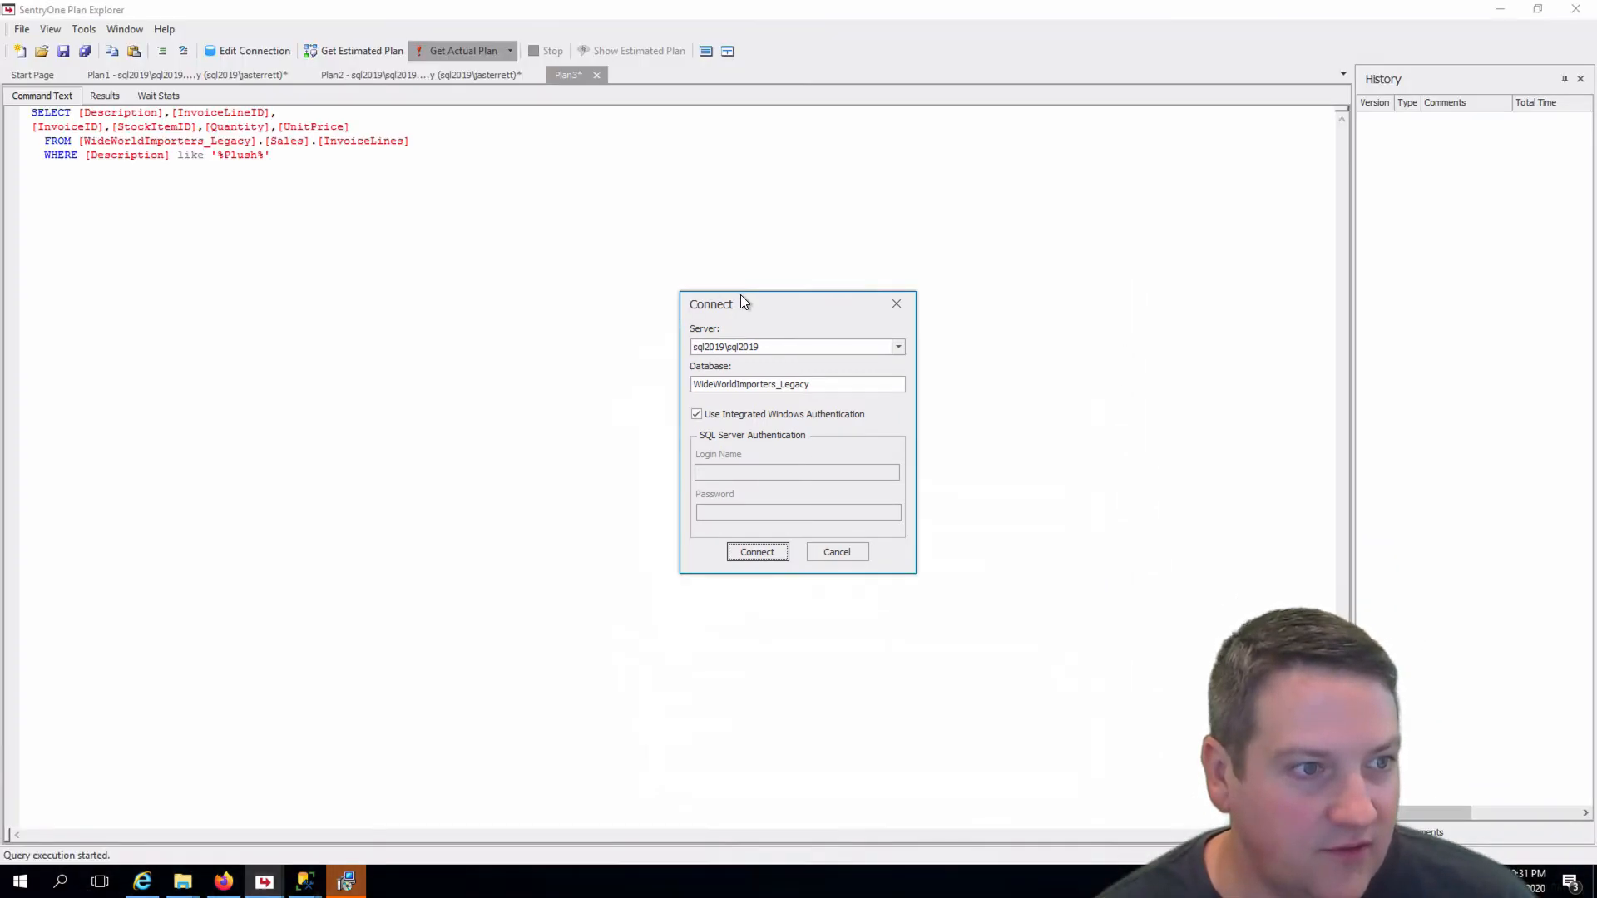
left_click(765, 554)
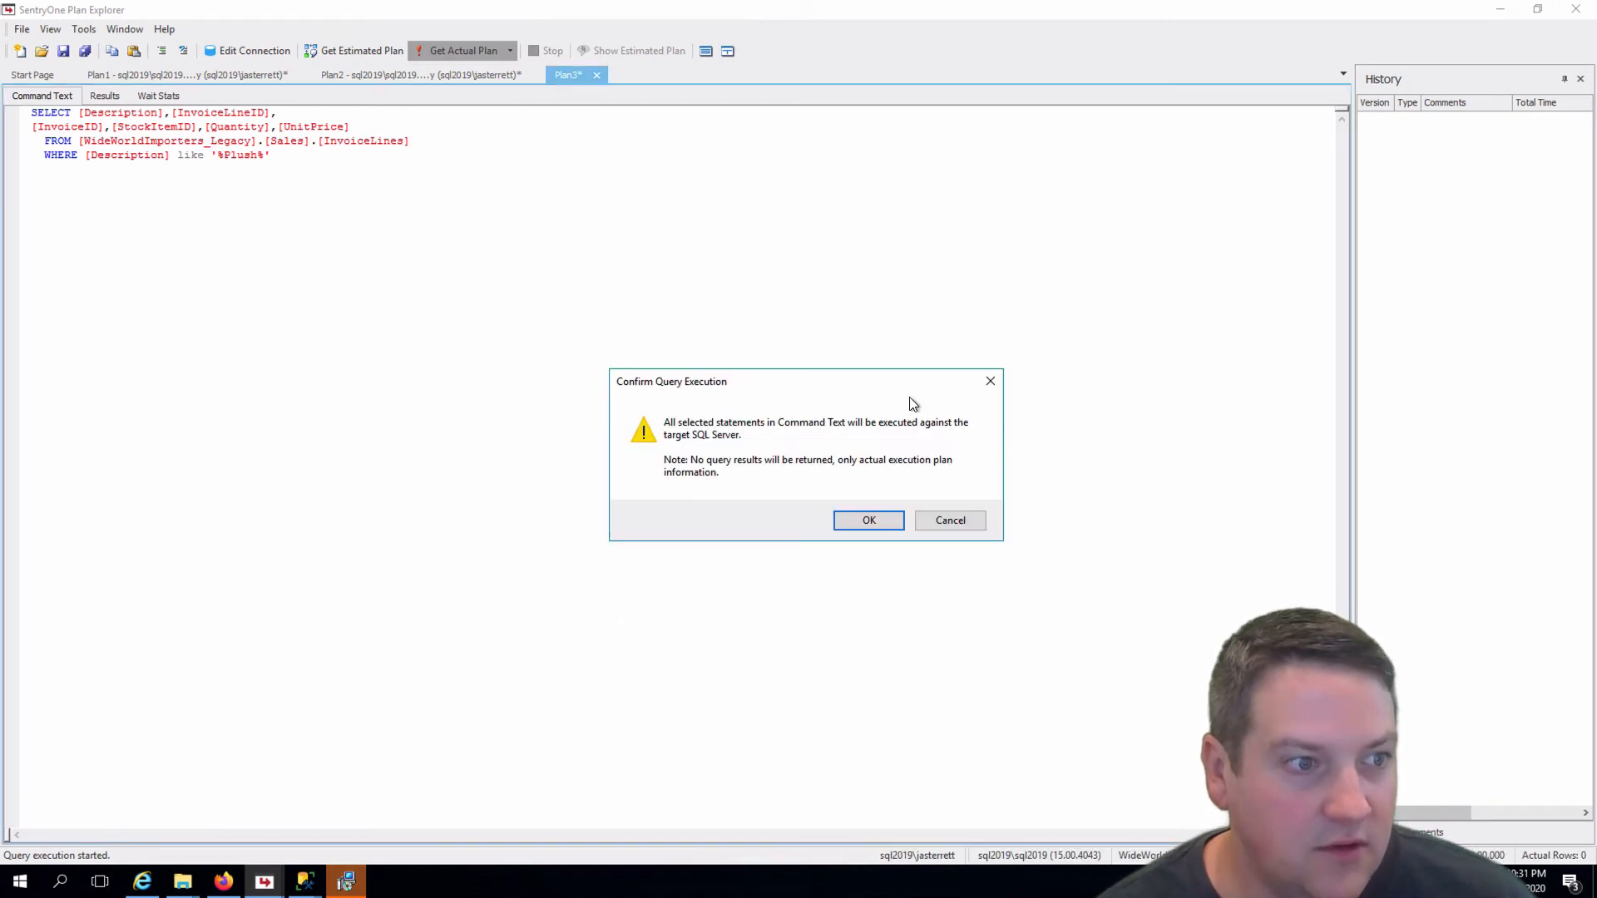
left_click(869, 521)
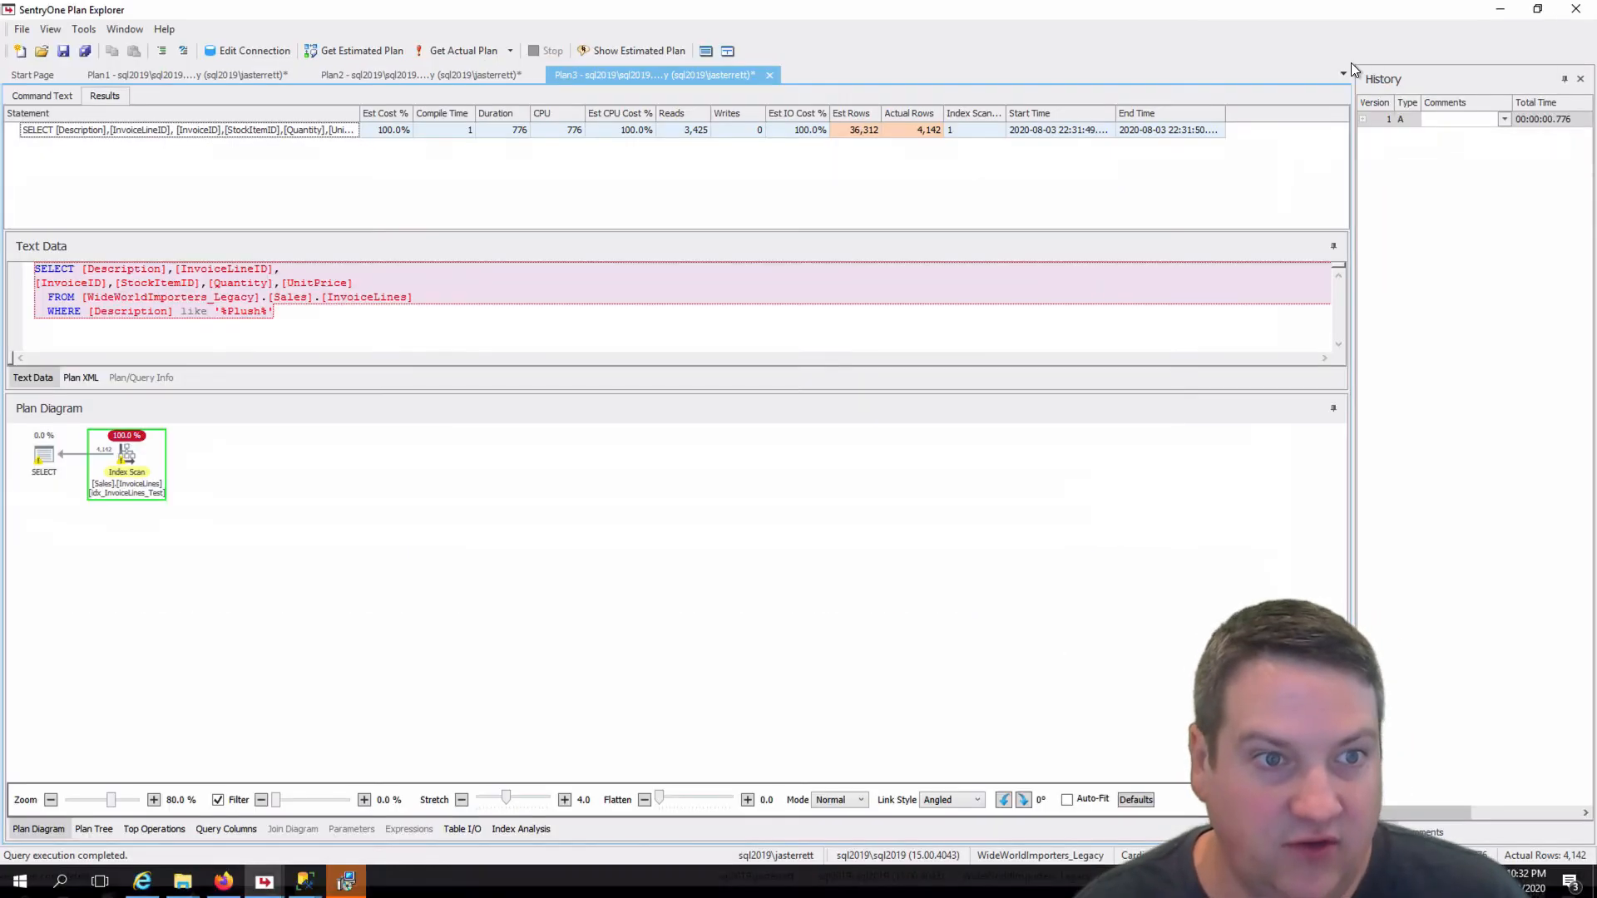
Add the comment "Intro" to version 1 in the plan history.
left_click(1504, 119)
type("Intro")
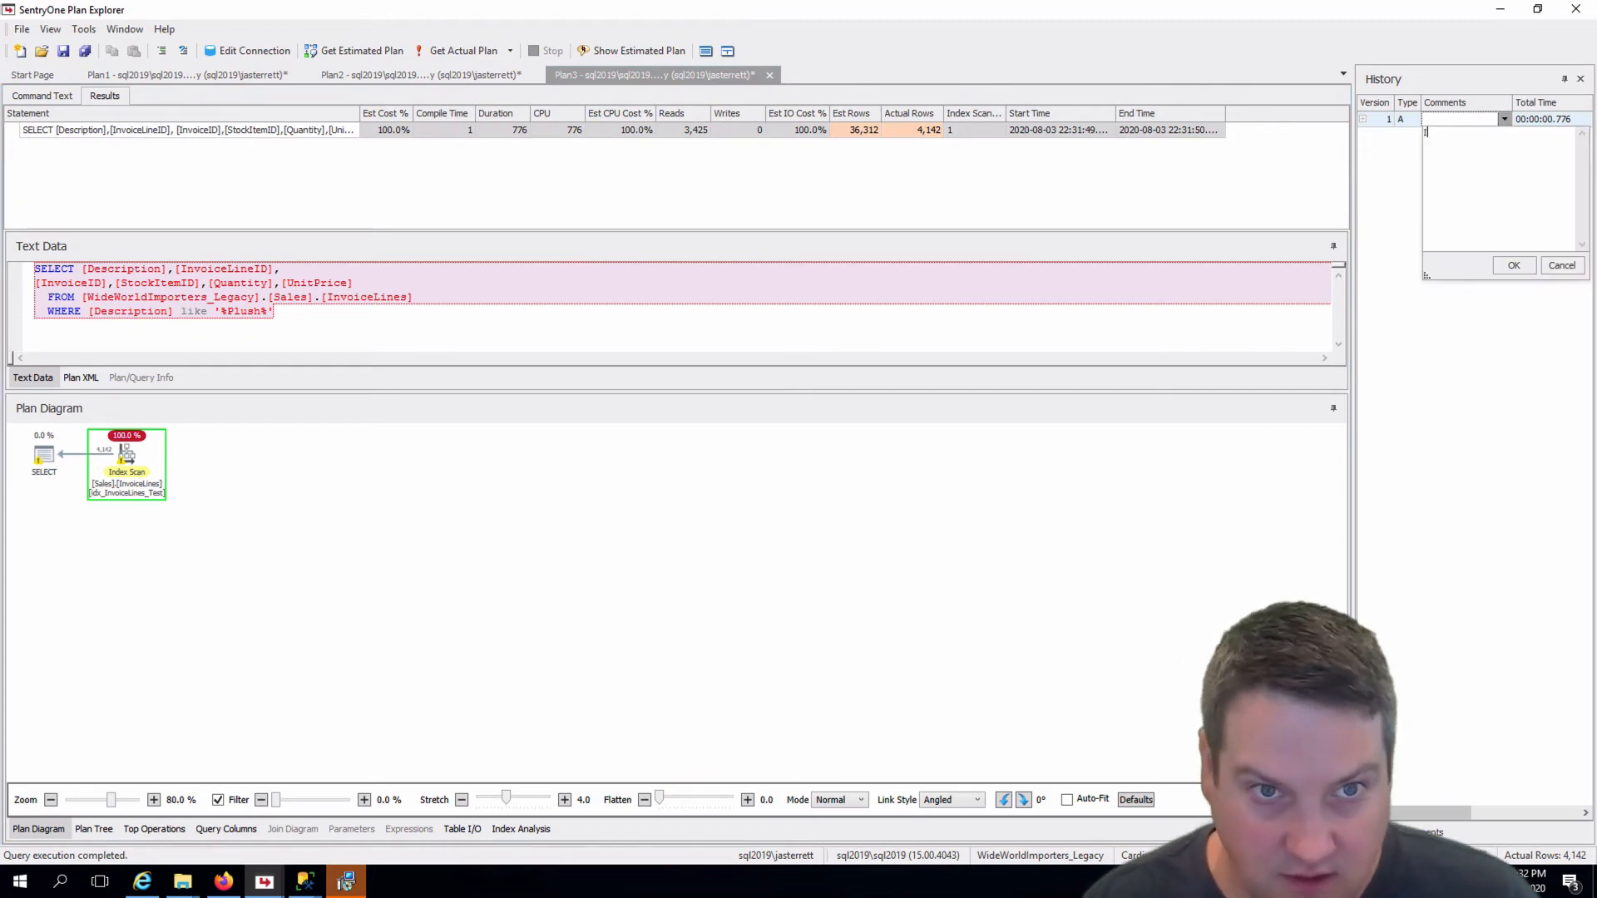
left_click(1516, 265)
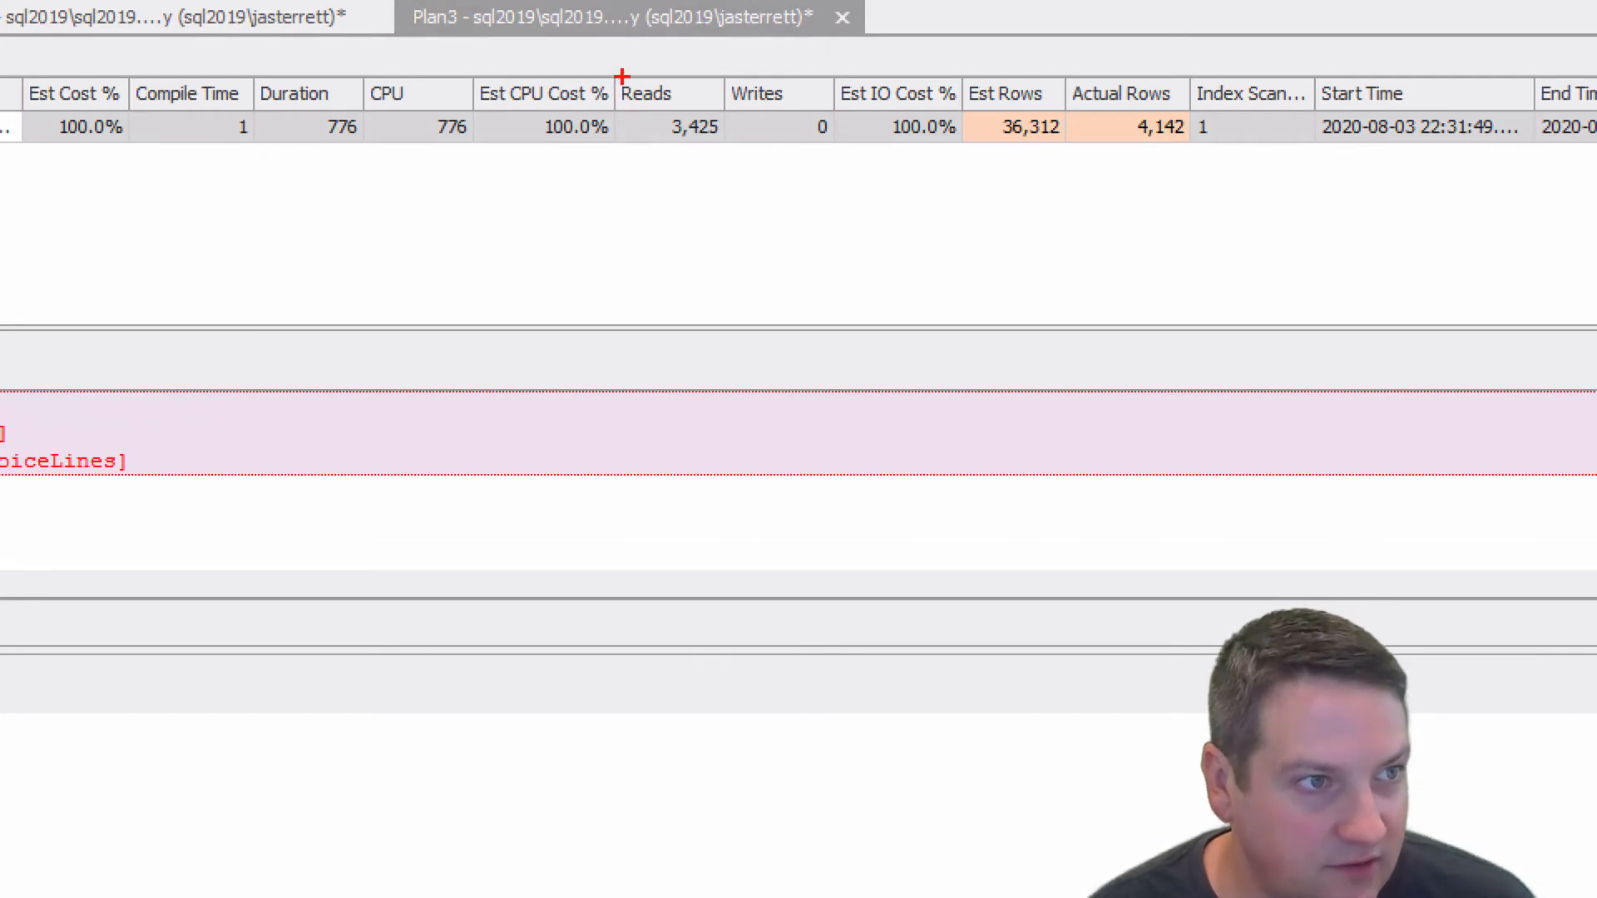
Examine the Reads, Duration and CPU values of the executed statement.
left_click_drag(622, 72, 718, 148)
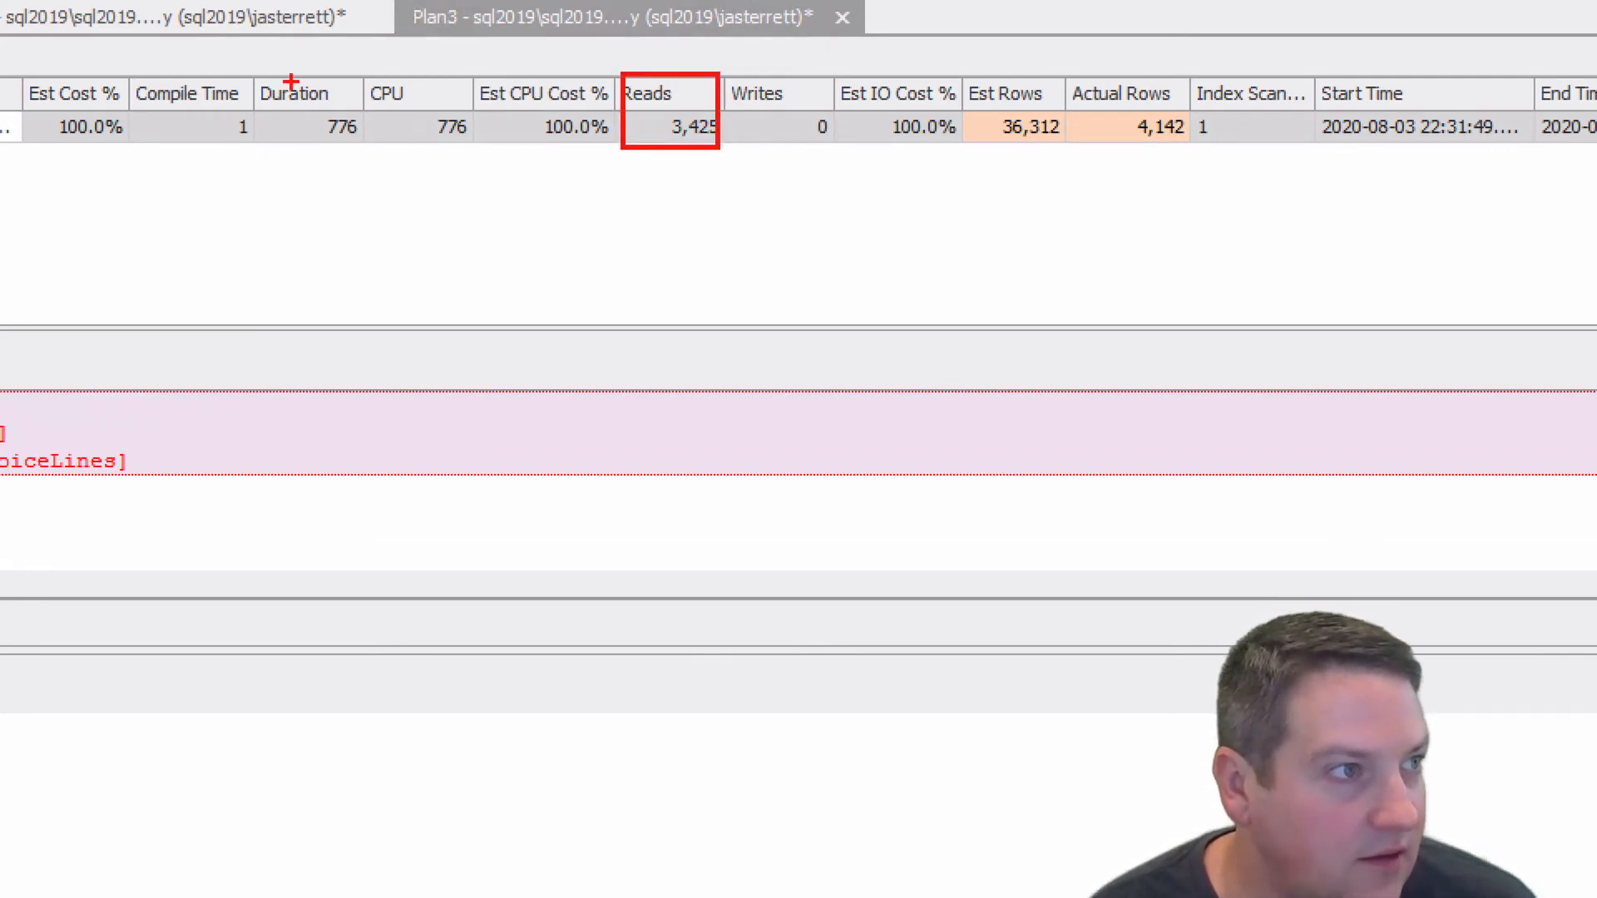
left_click_drag(253, 70, 479, 149)
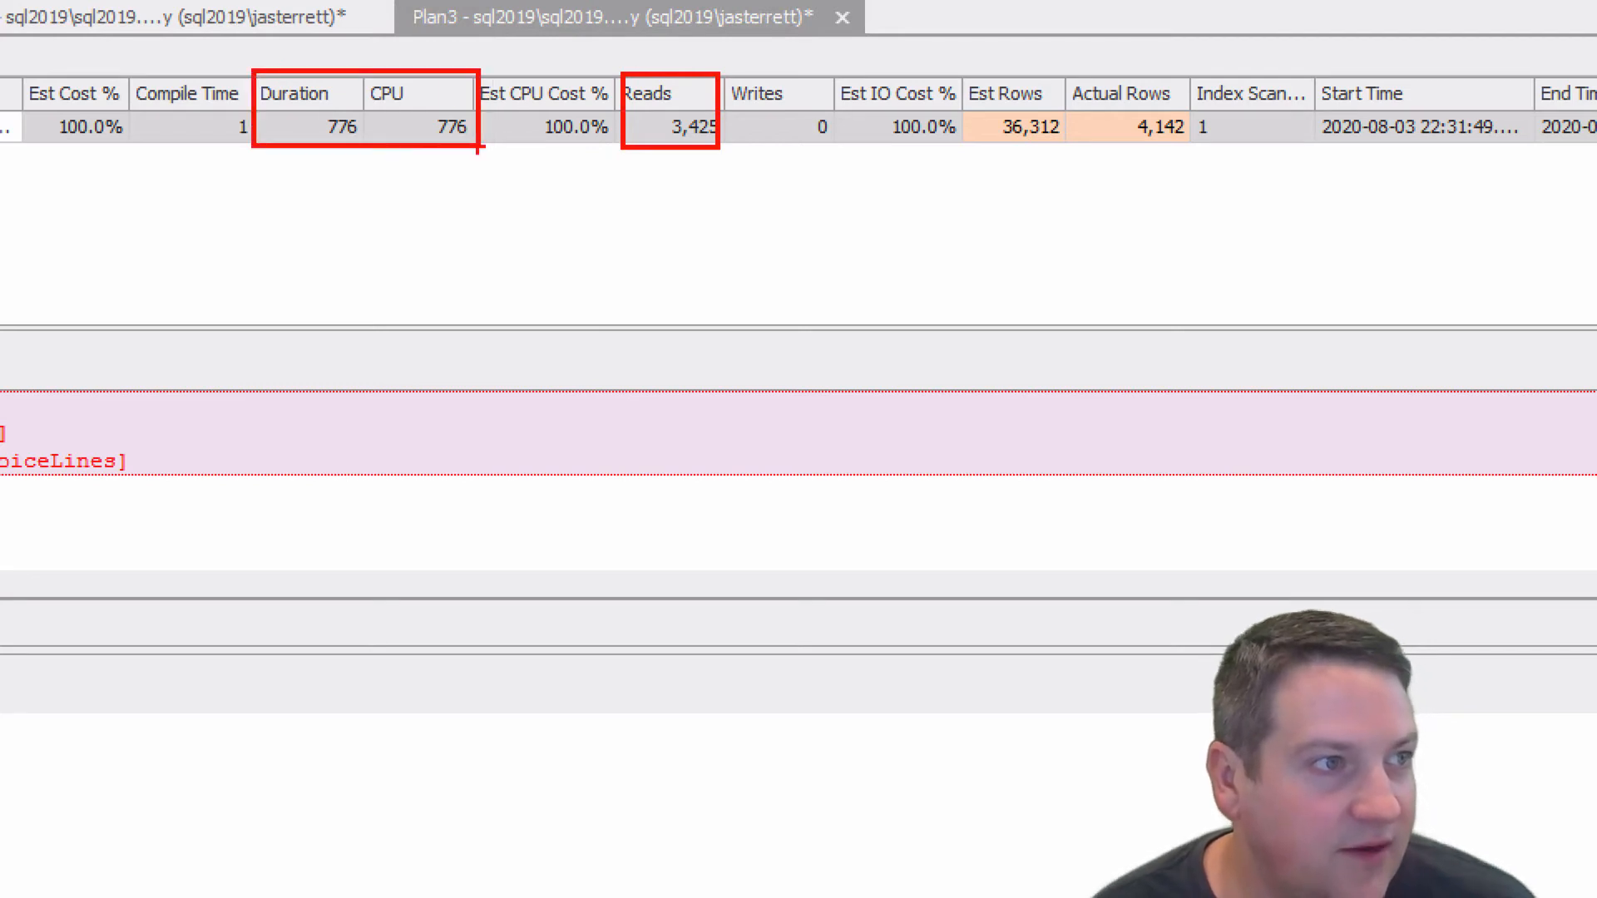
key("Escape")
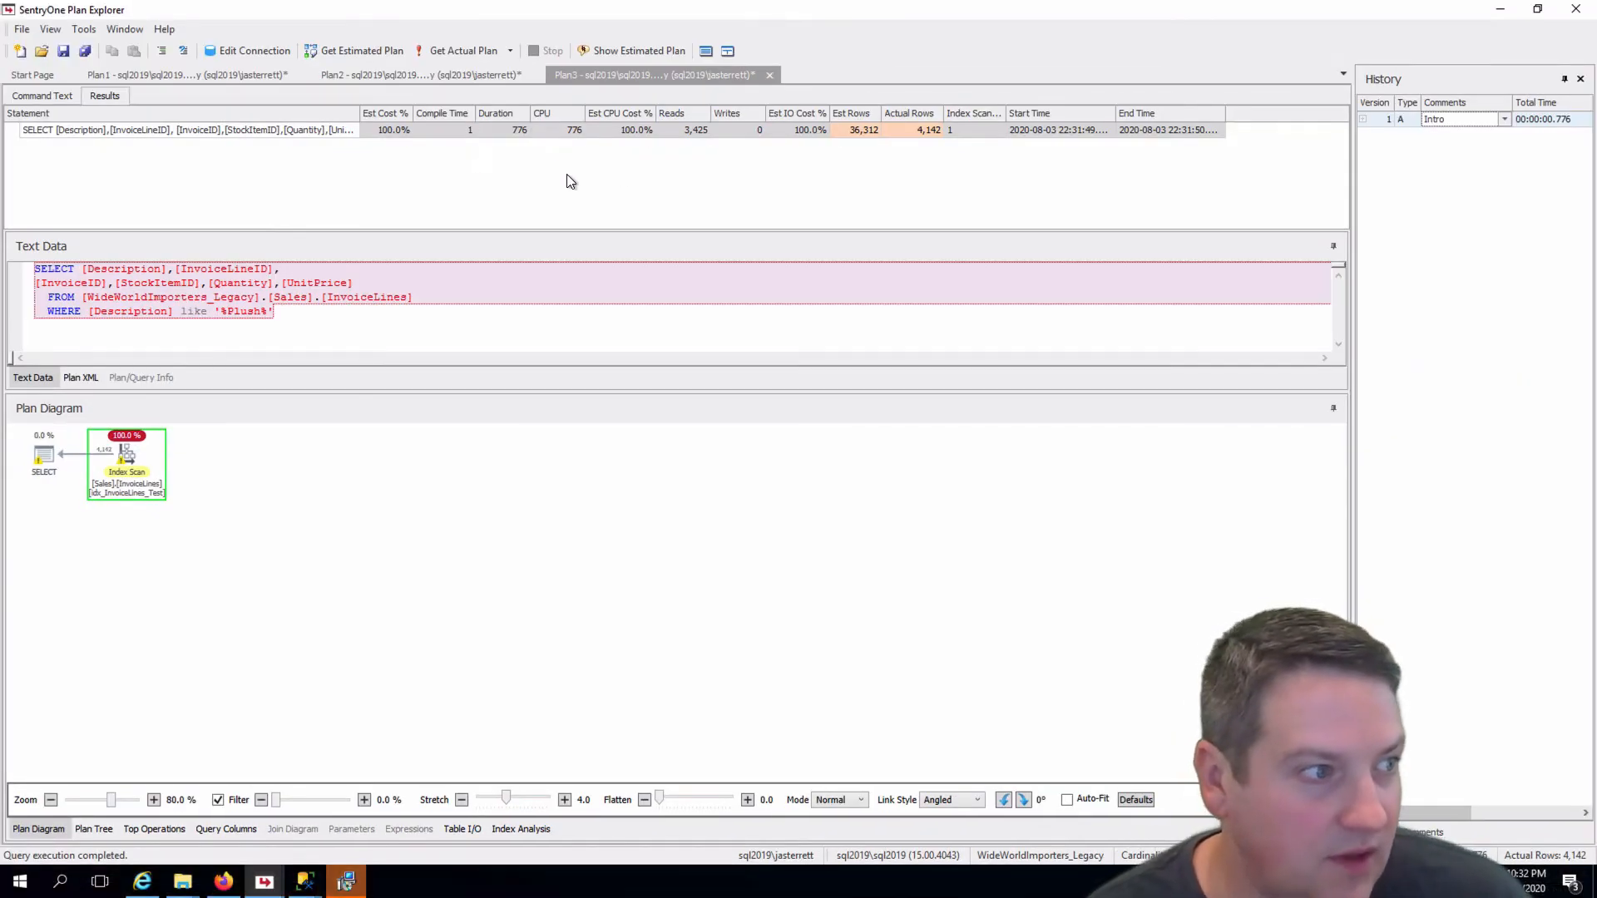
Inspect the plan diagram's row flow into SELECT and read the warning details on the Index Scan operator.
left_click(154, 801)
left_click(154, 800)
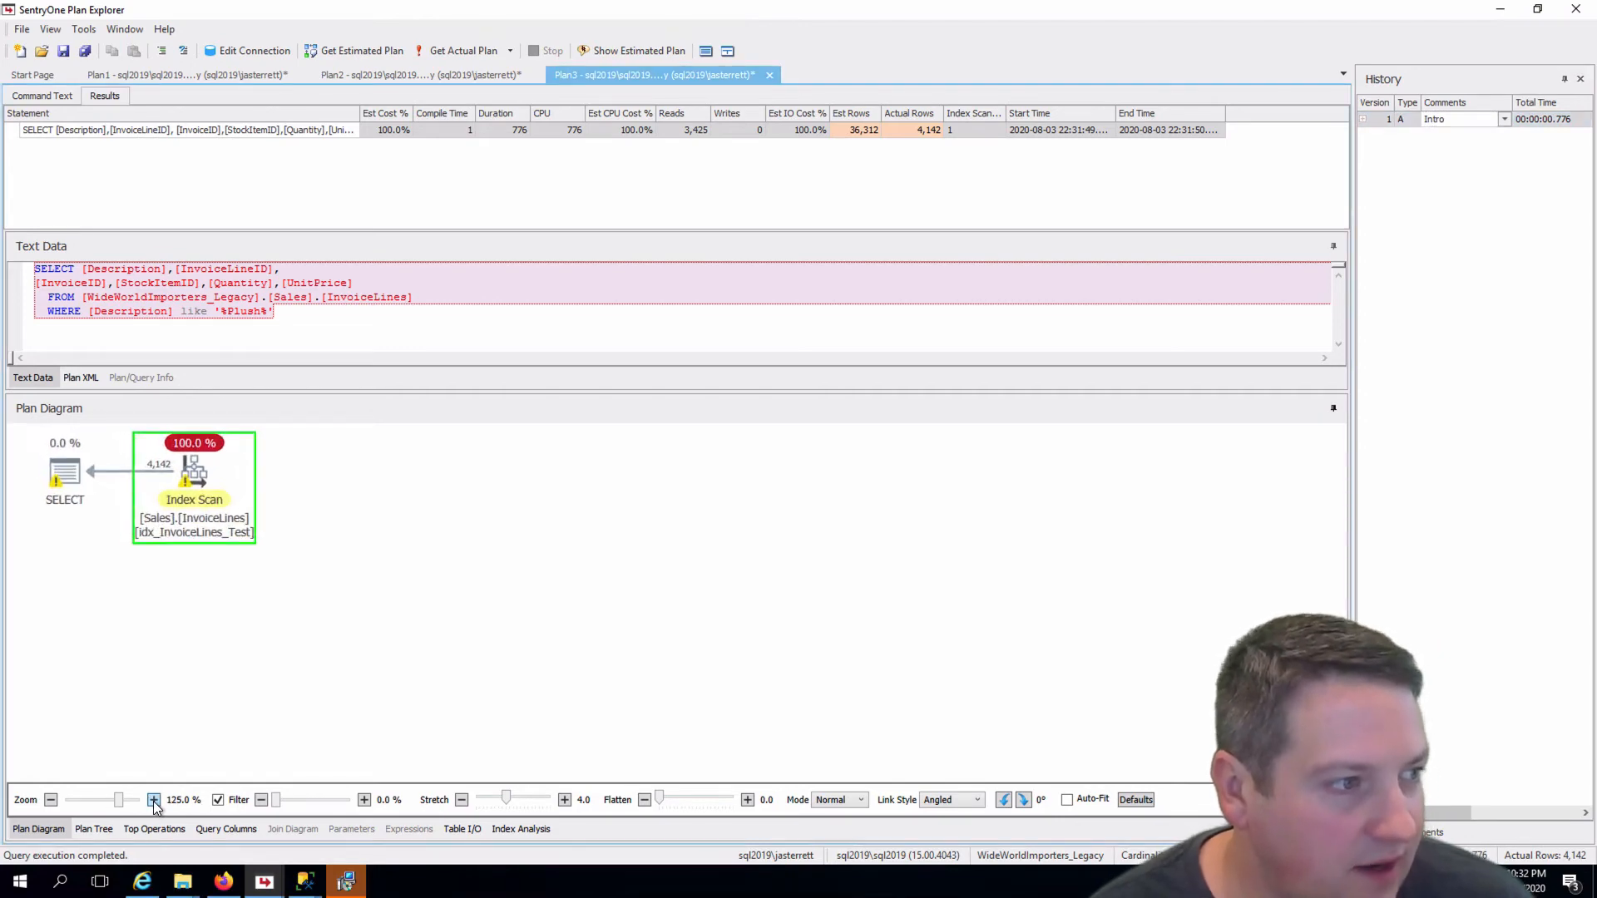
left_click(154, 800)
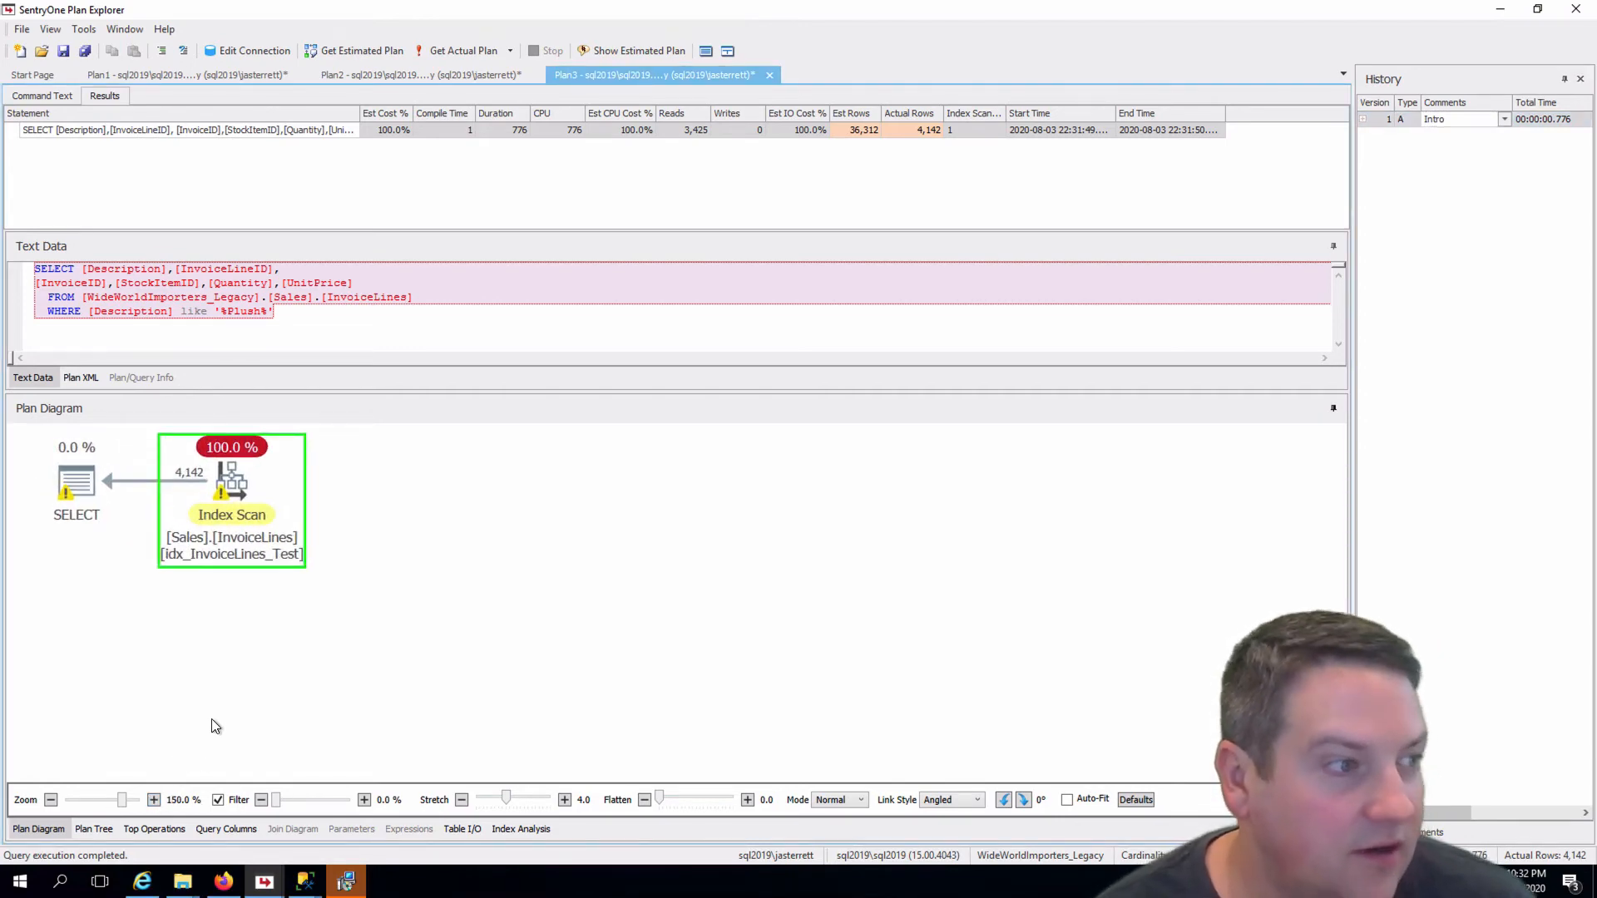
mouse_move(131, 487)
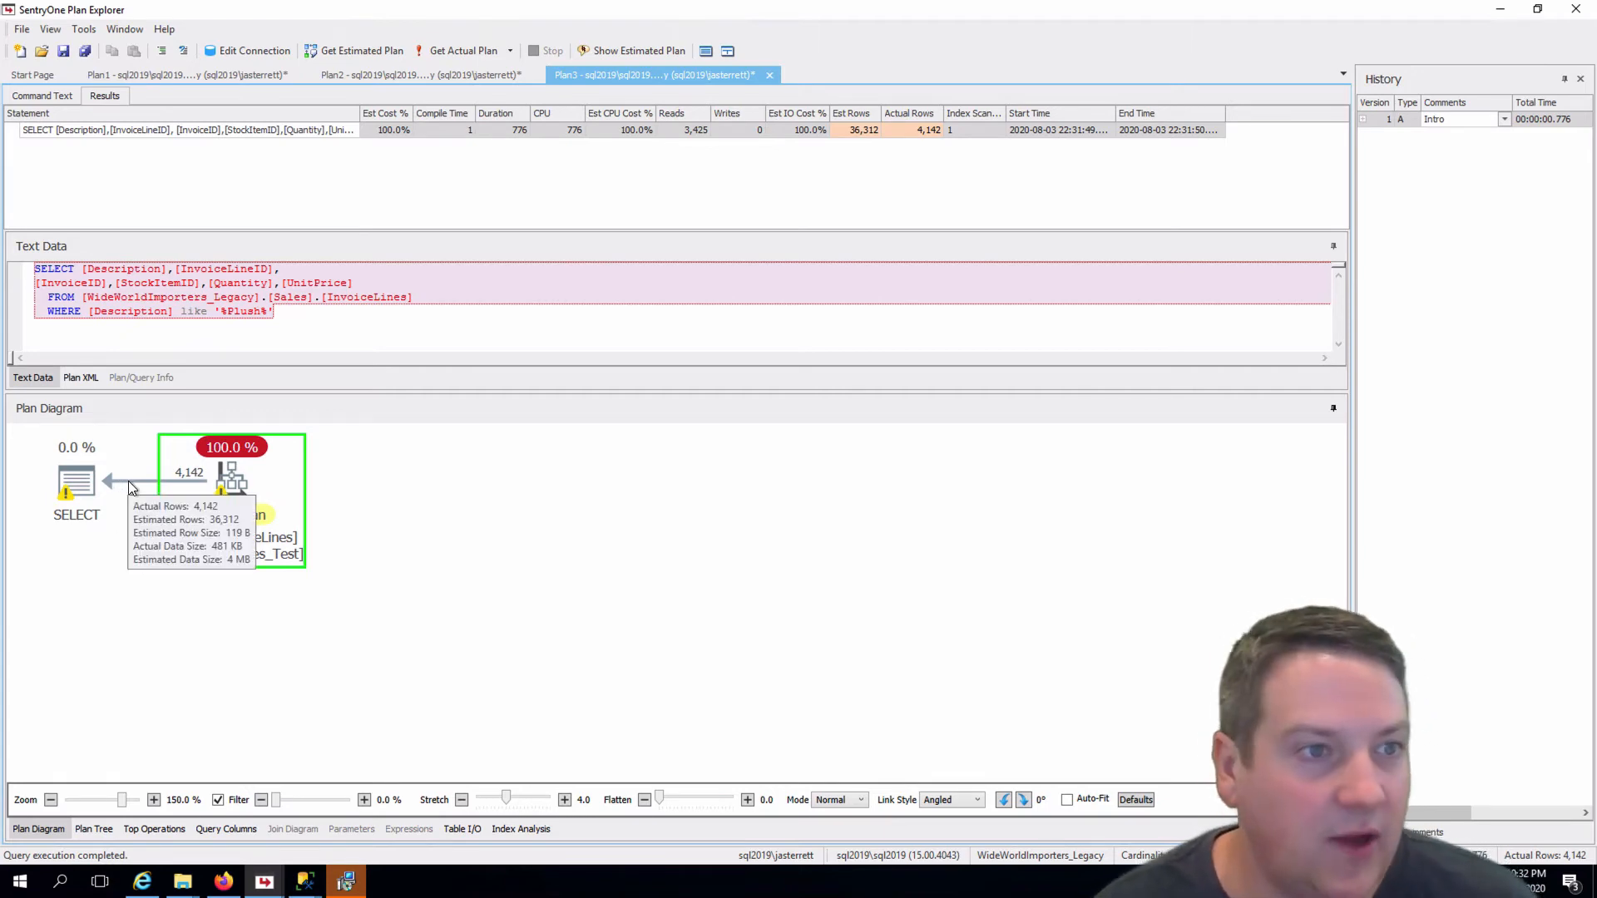
mouse_move(237, 491)
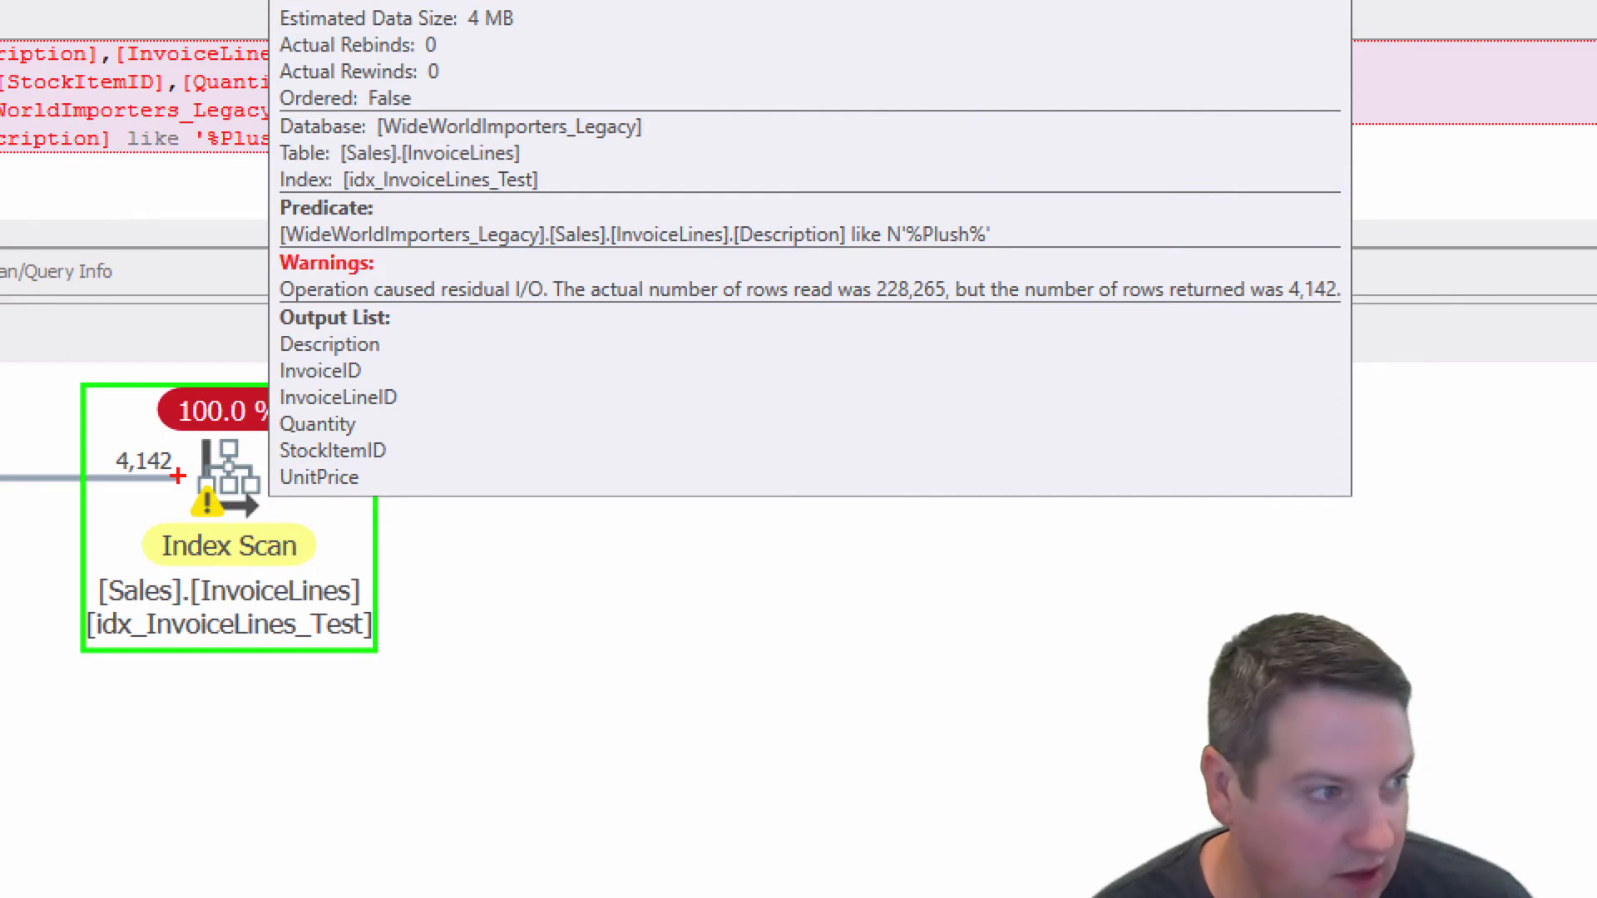
left_click_drag(178, 475, 241, 526)
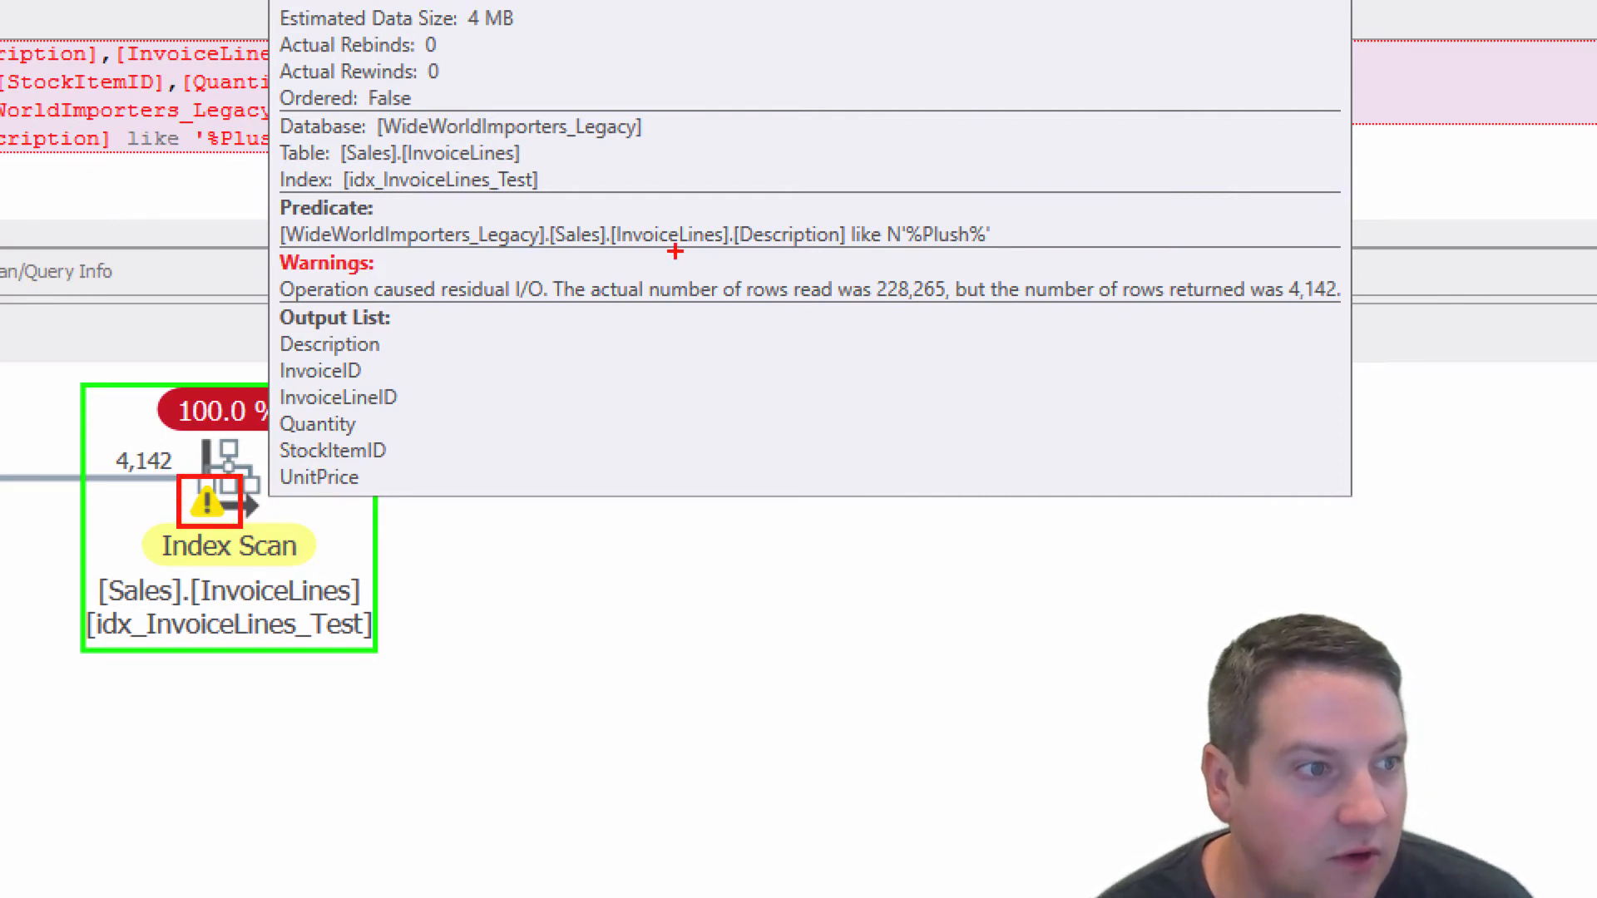
mouse_move(714, 251)
left_mouse_down()
mouse_move(987, 306)
mouse_move(1361, 309)
left_mouse_up()
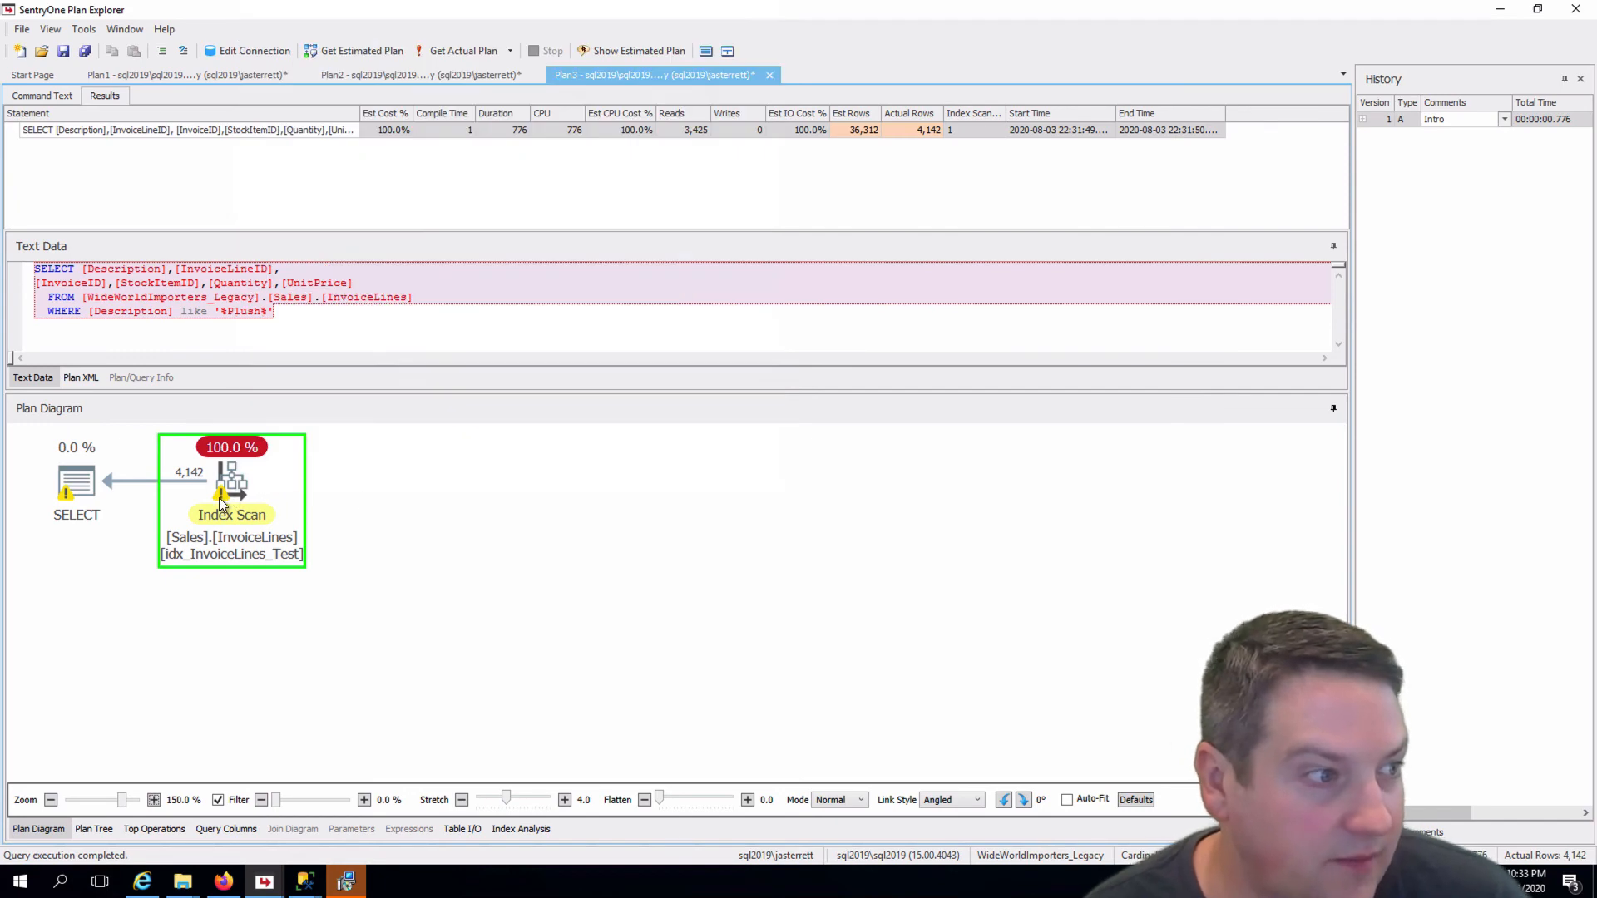
Read the warning details on the SELECT operator and check the InvoiceLines logical reads in the table I/O statistics.
mouse_move(67, 497)
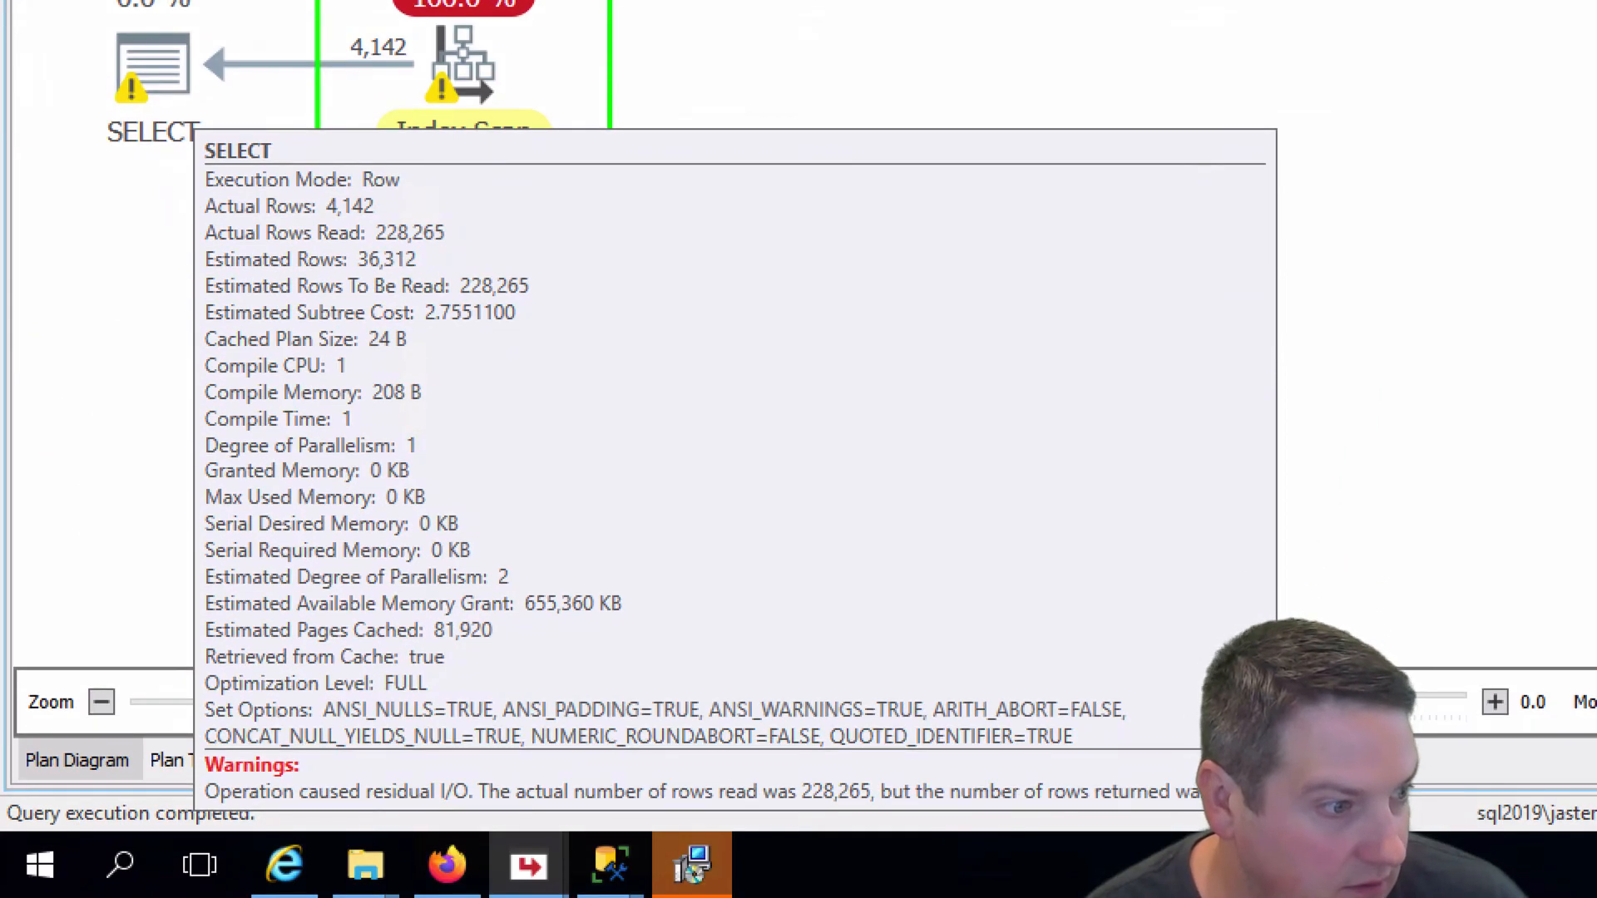
mouse_move(453, 755)
left_mouse_down()
mouse_move(877, 820)
mouse_move(1260, 814)
left_mouse_up()
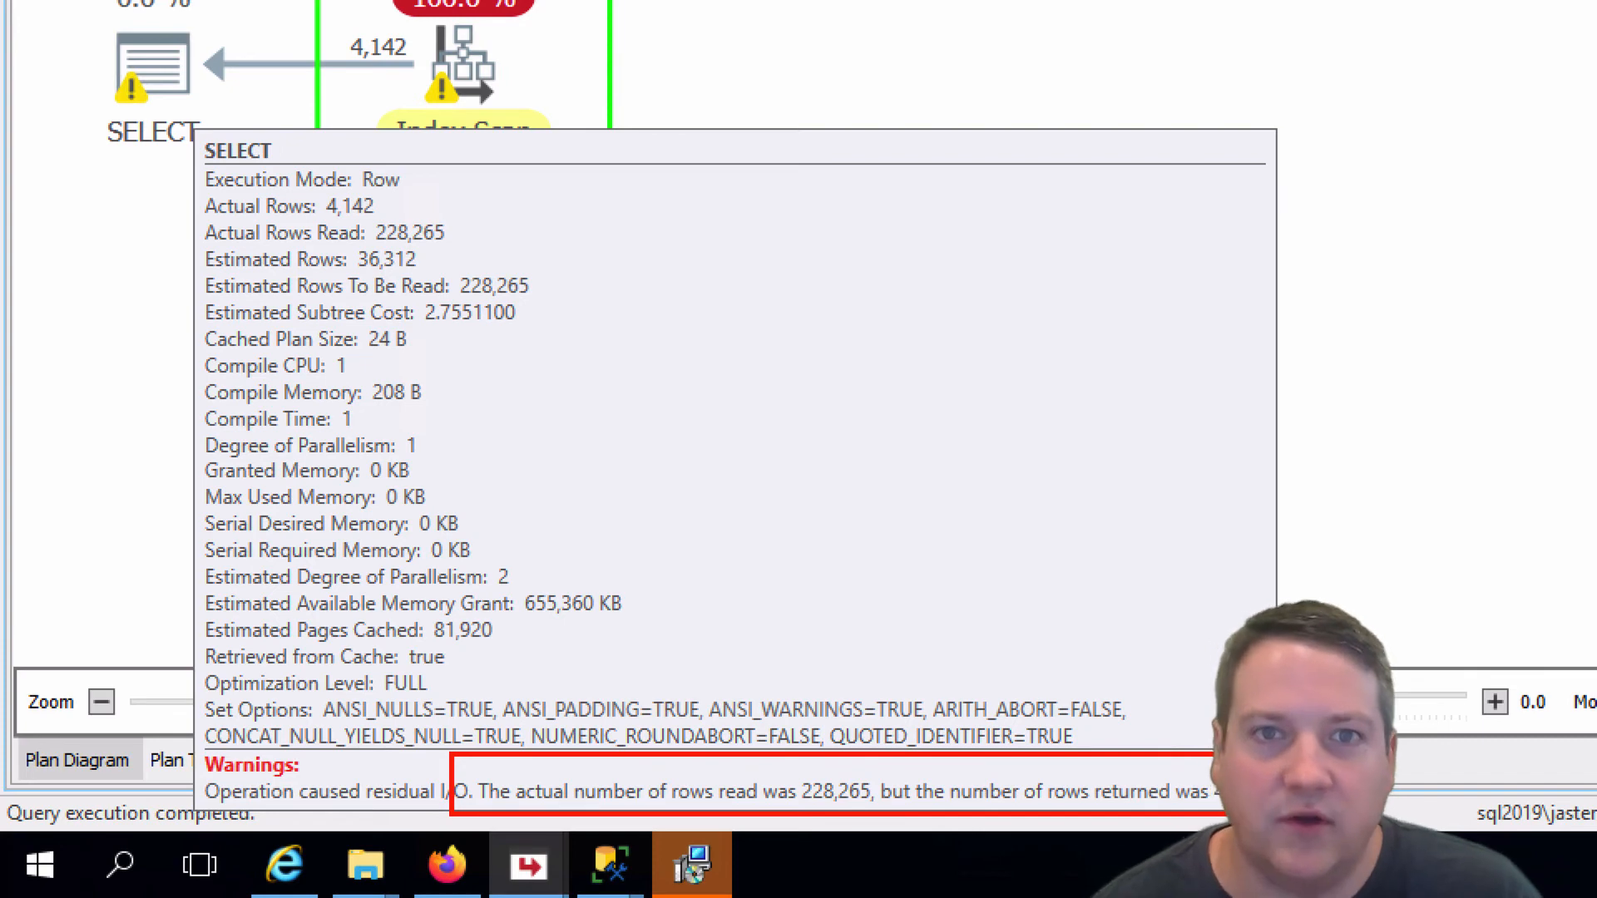
key("Escape")
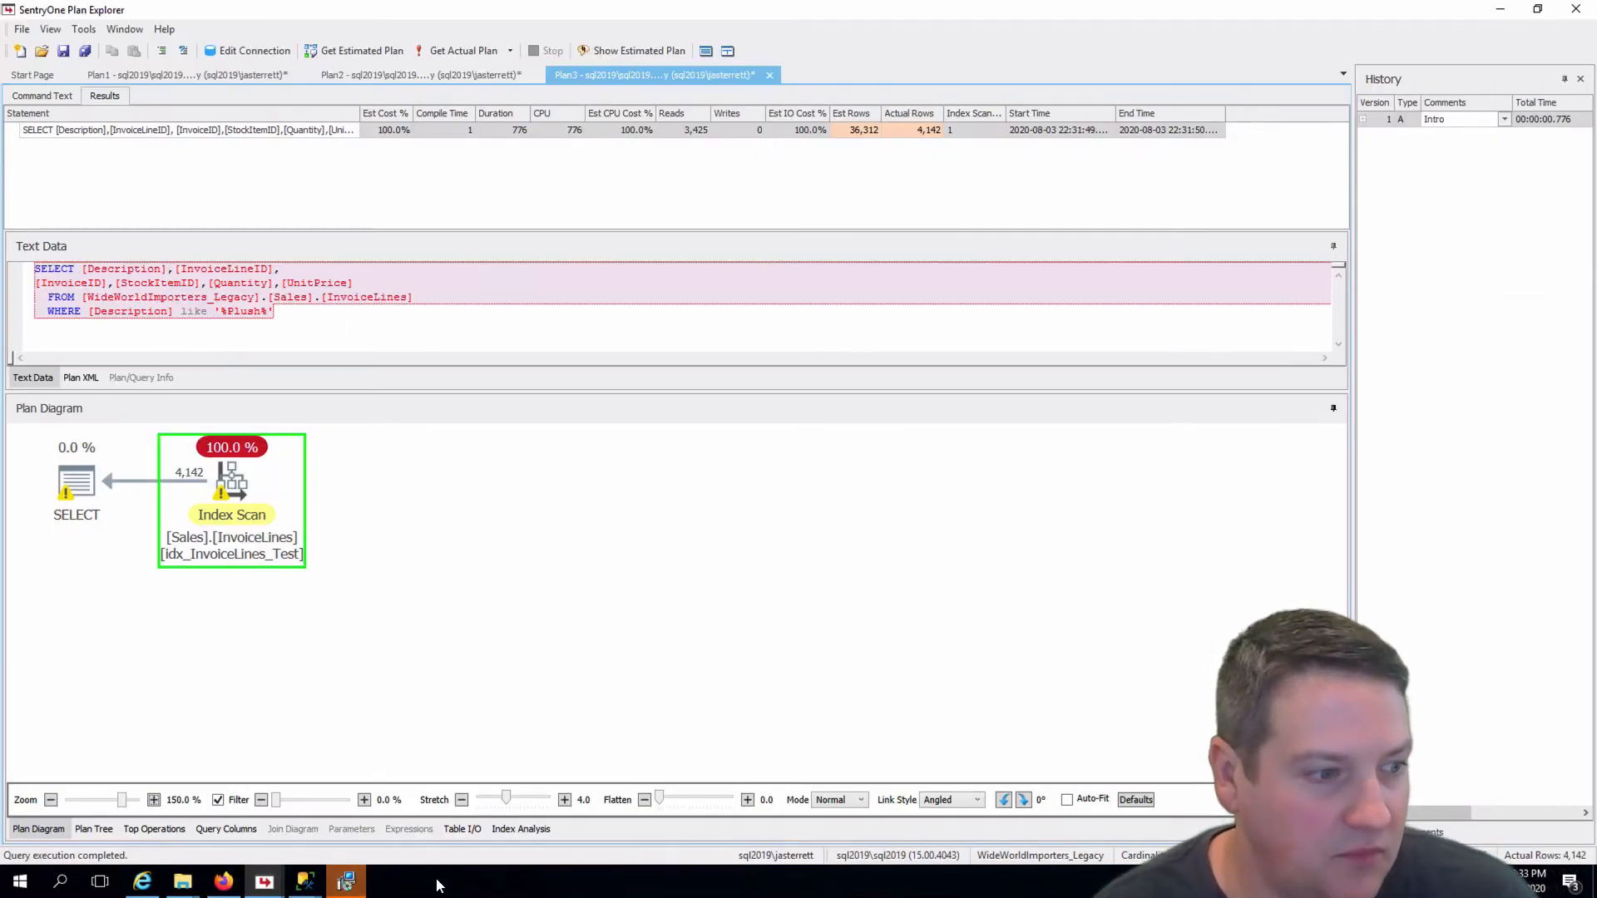
left_click(460, 829)
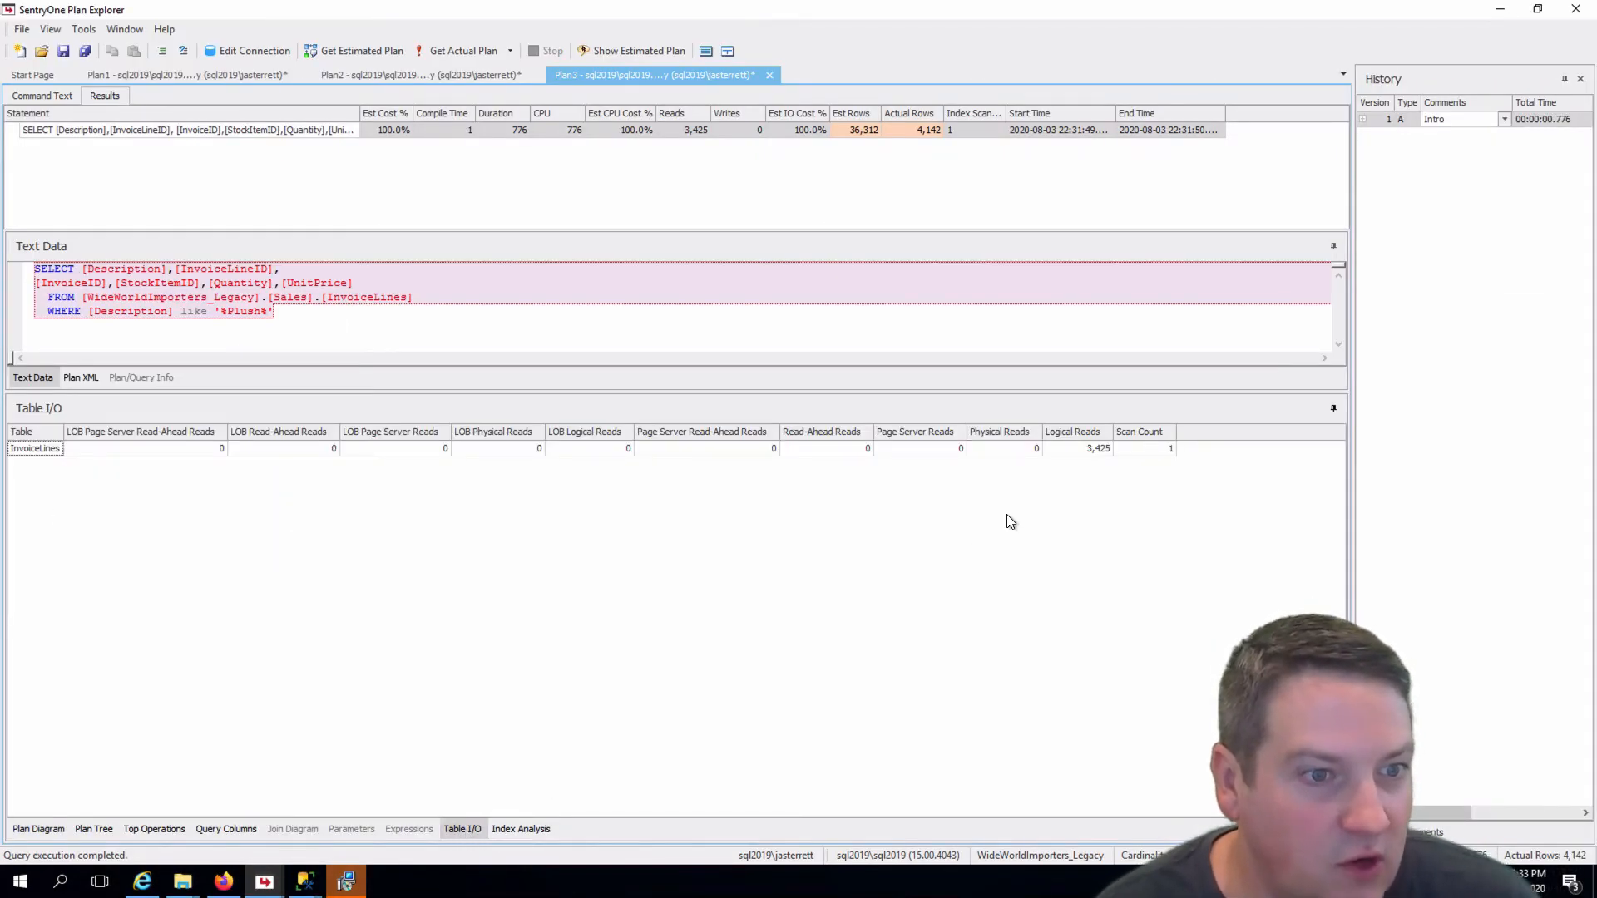
left_click(1088, 450)
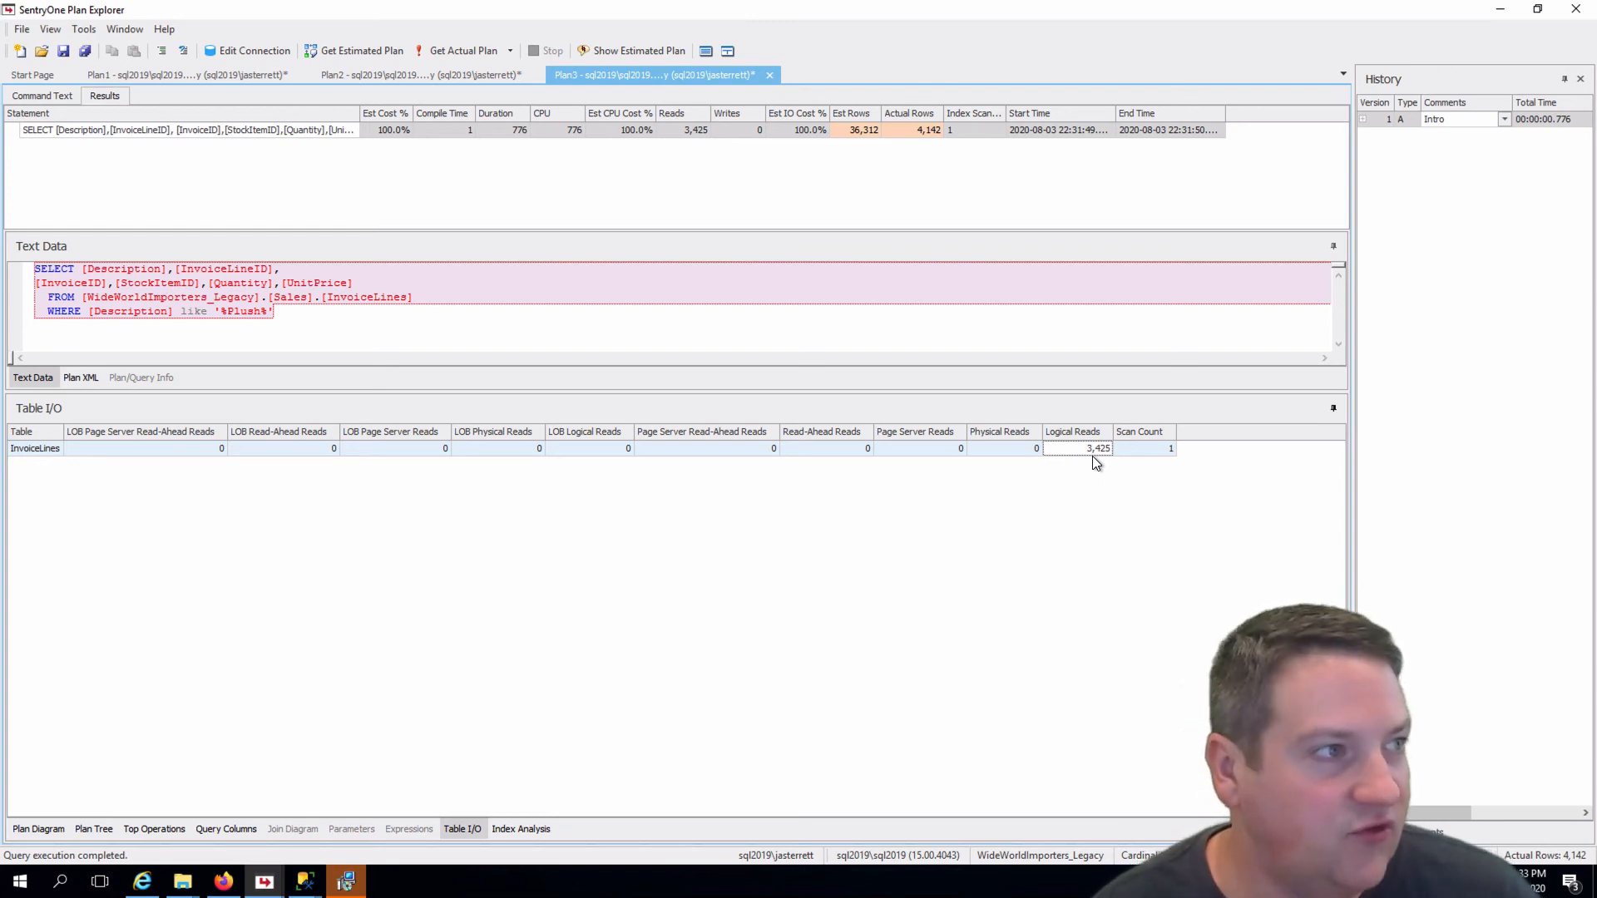
Remove the leading % wildcard so the filter reads like 'Plush%', and retrieve the actual plan for the edited query.
left_click(48, 95)
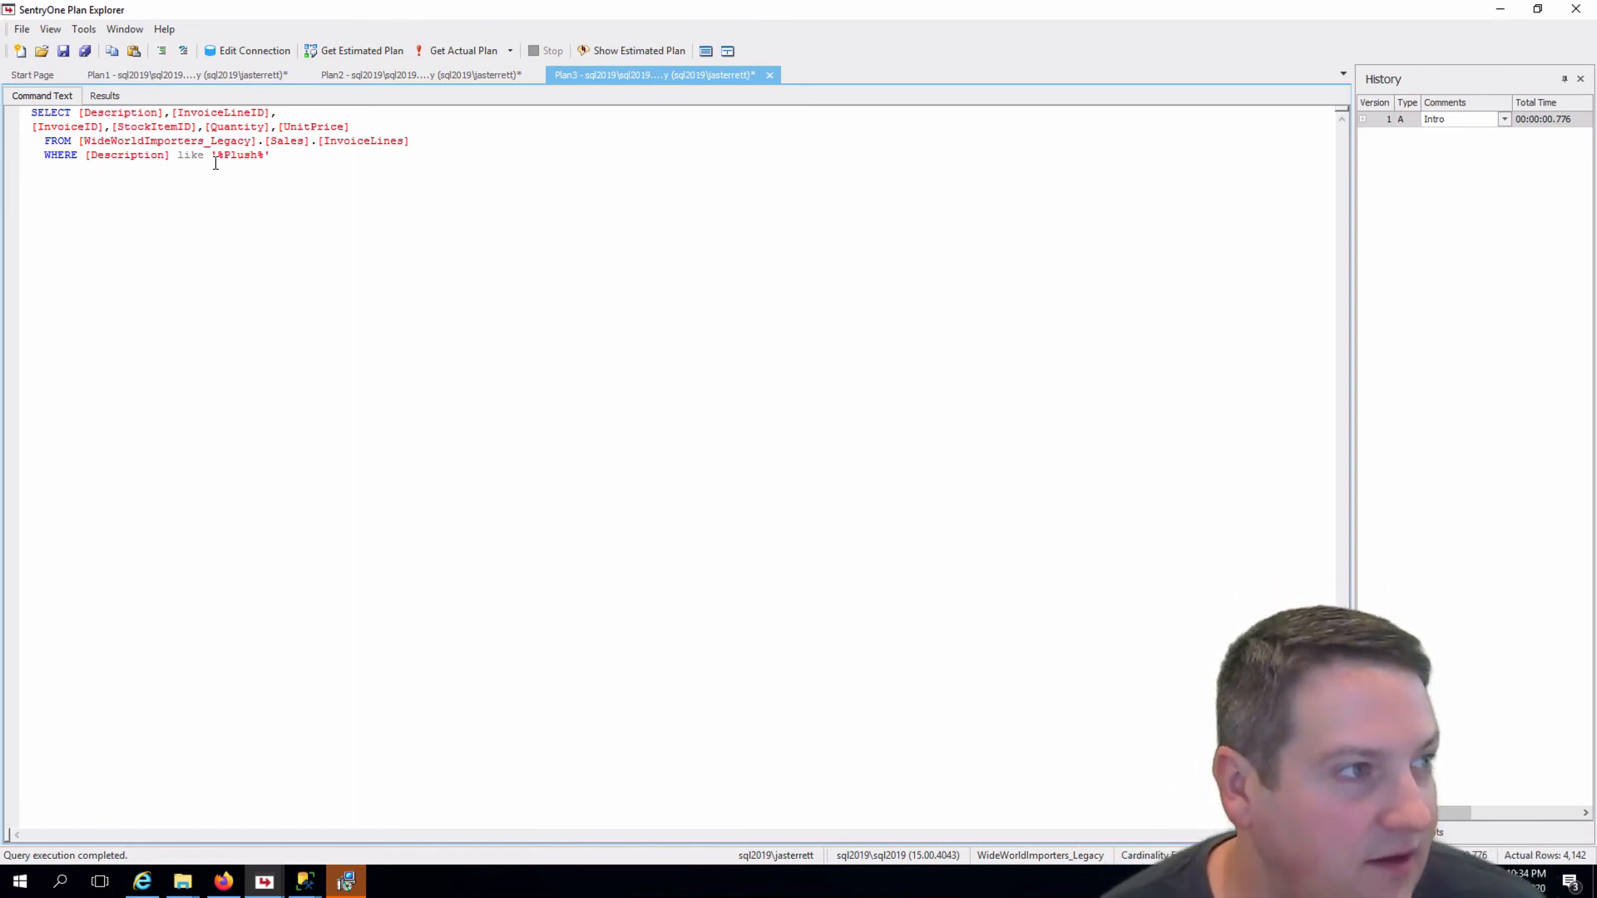
left_click_drag(223, 158, 220, 162)
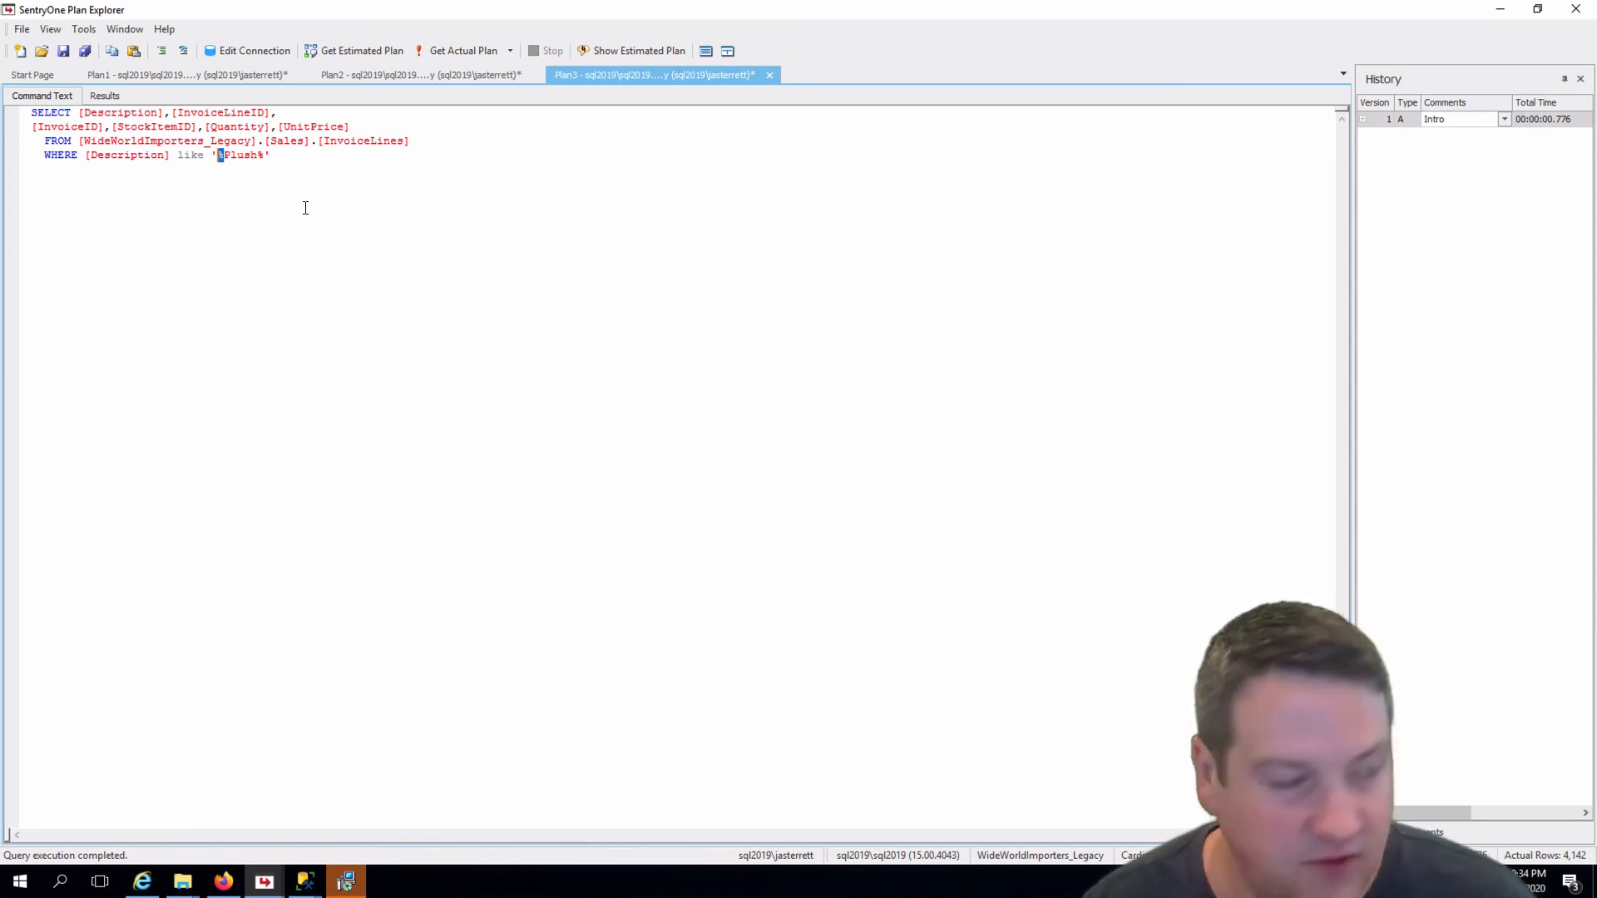
key("Delete")
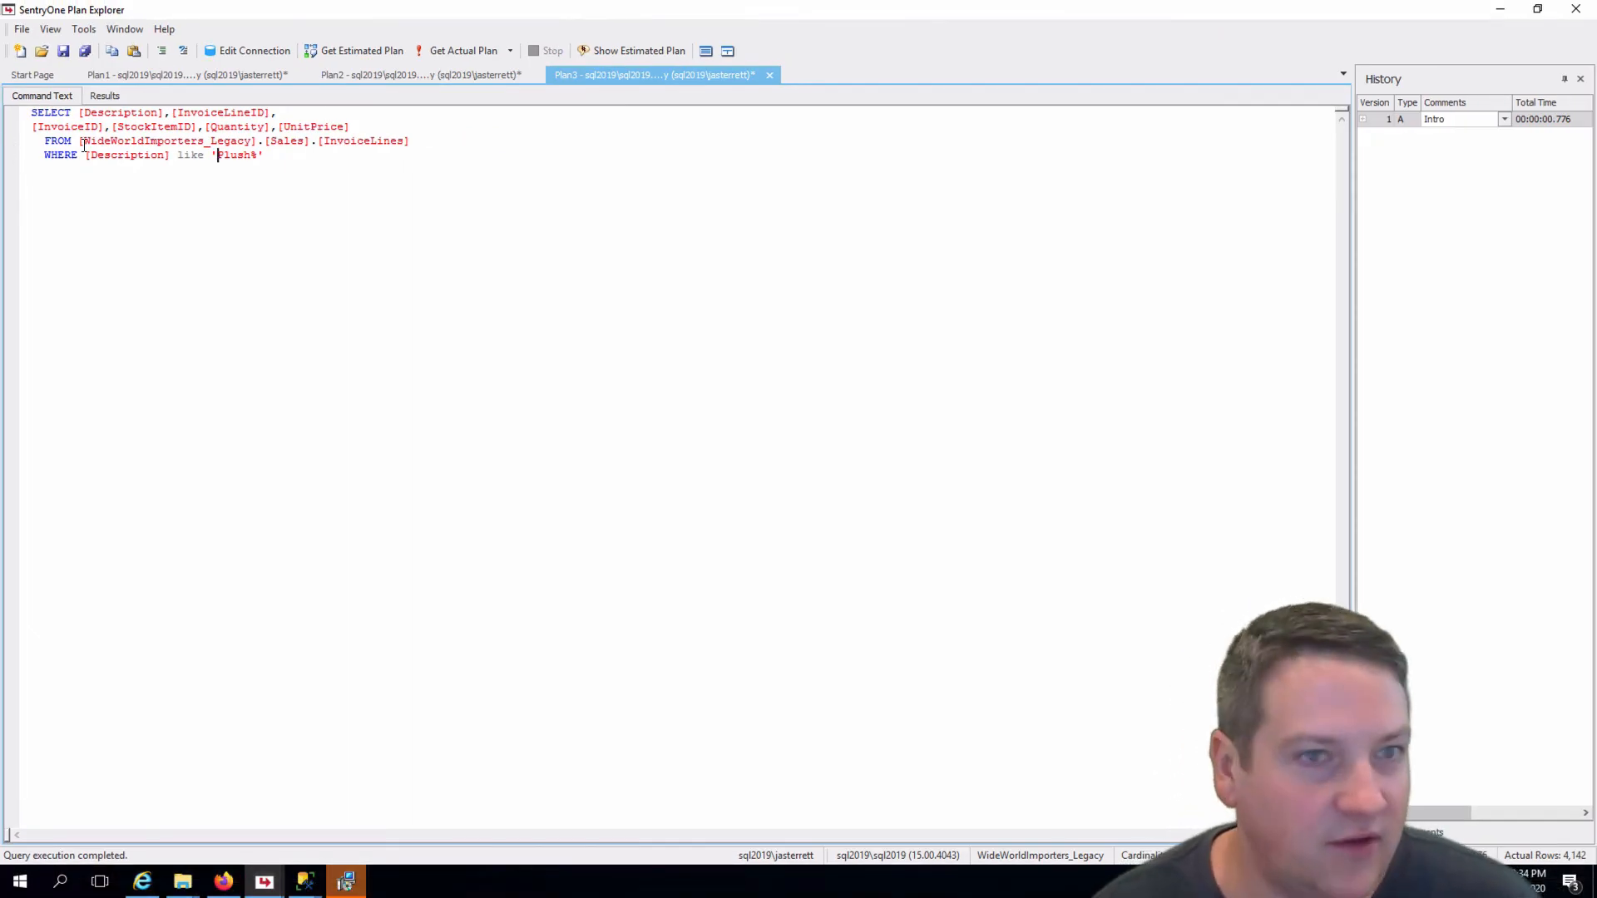
left_click(445, 51)
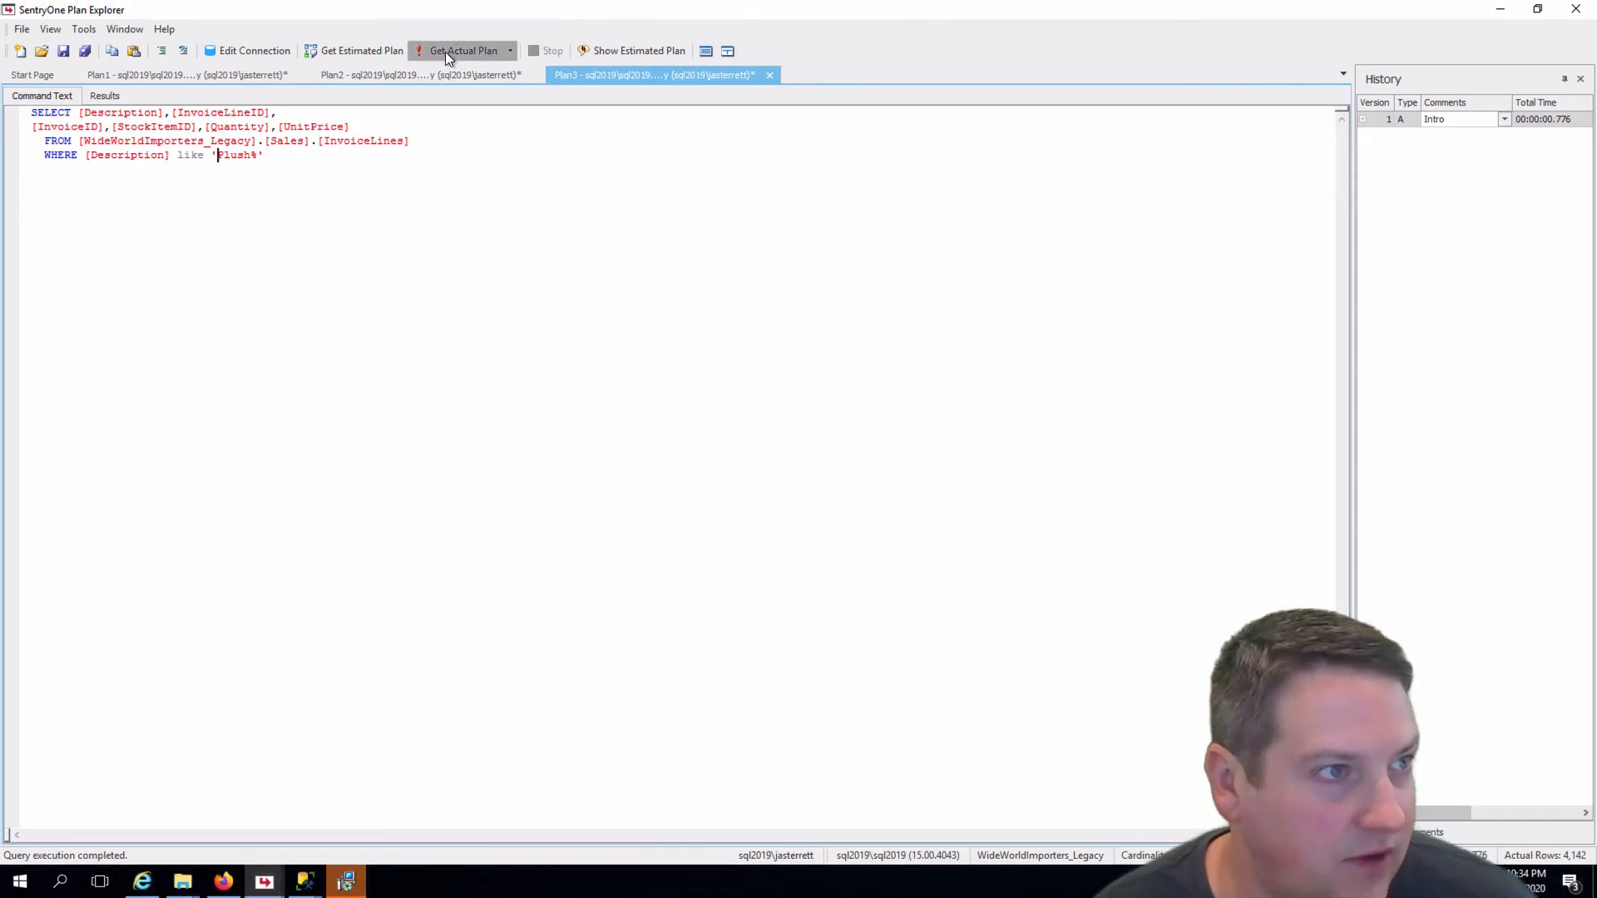
left_click(863, 522)
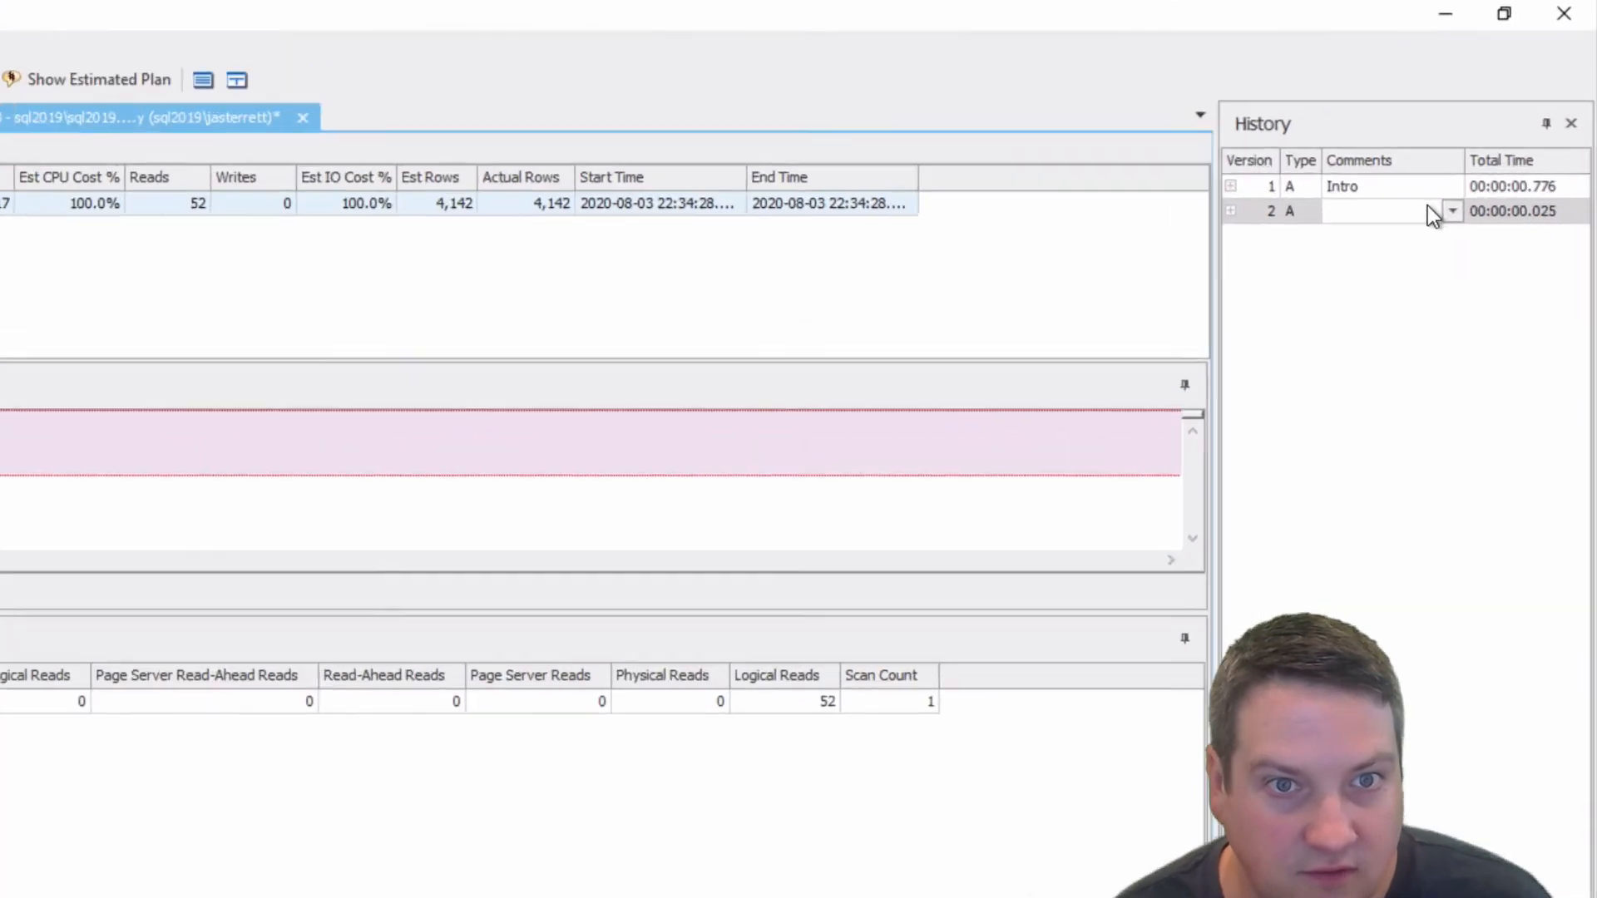
Add the comment "Removed leading wildcard." to version 2 in the plan history.
left_click(1412, 119)
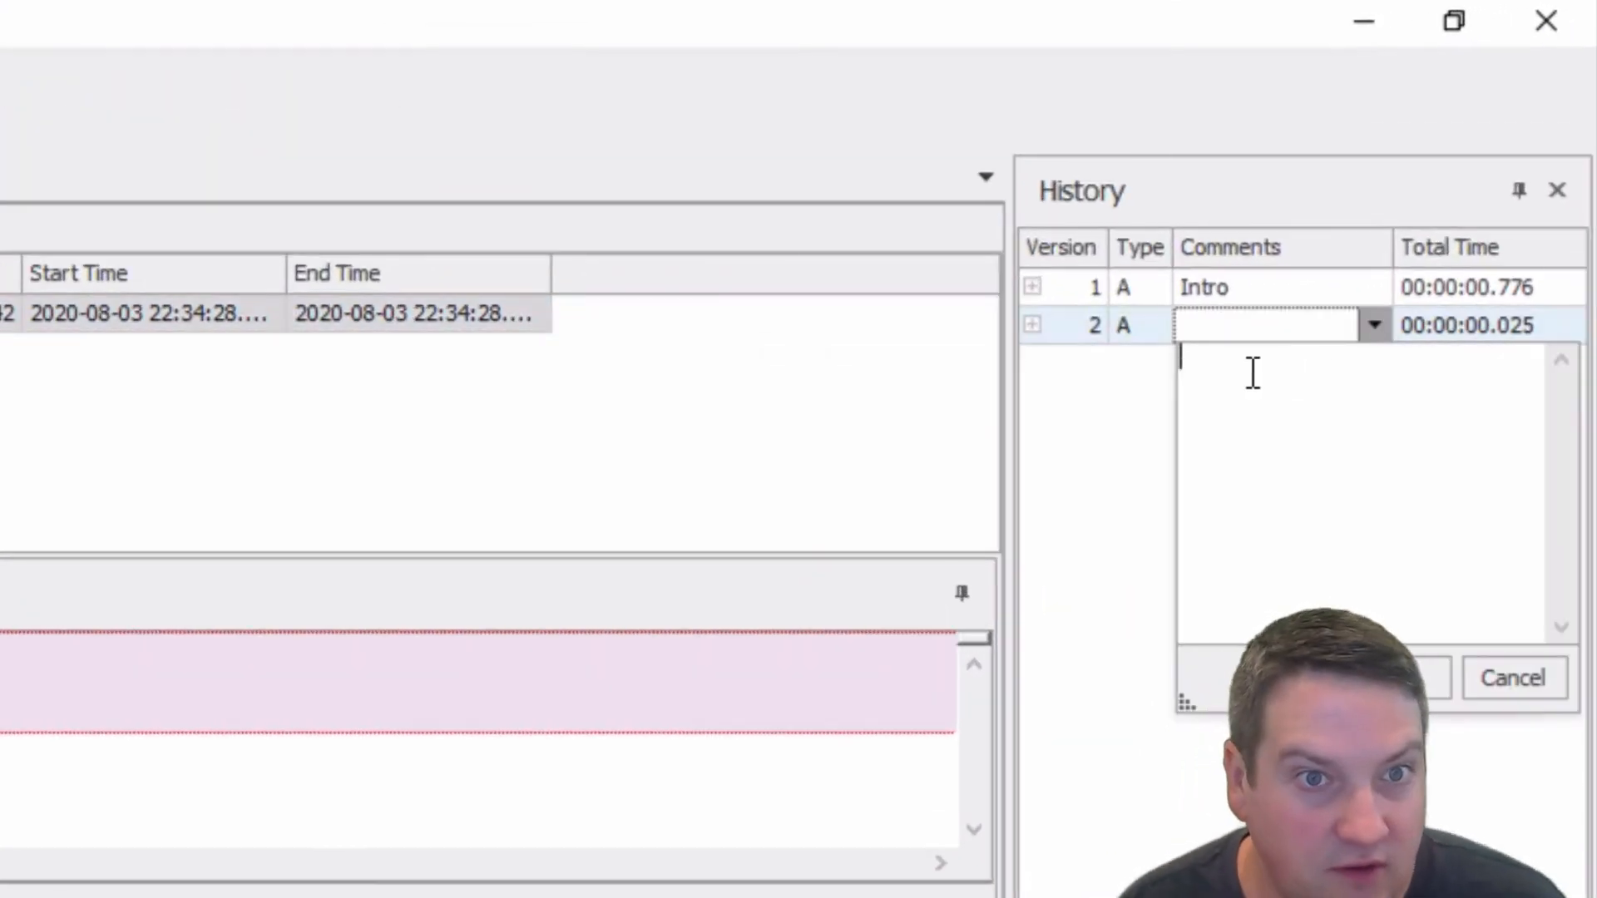
type("Removed leading")
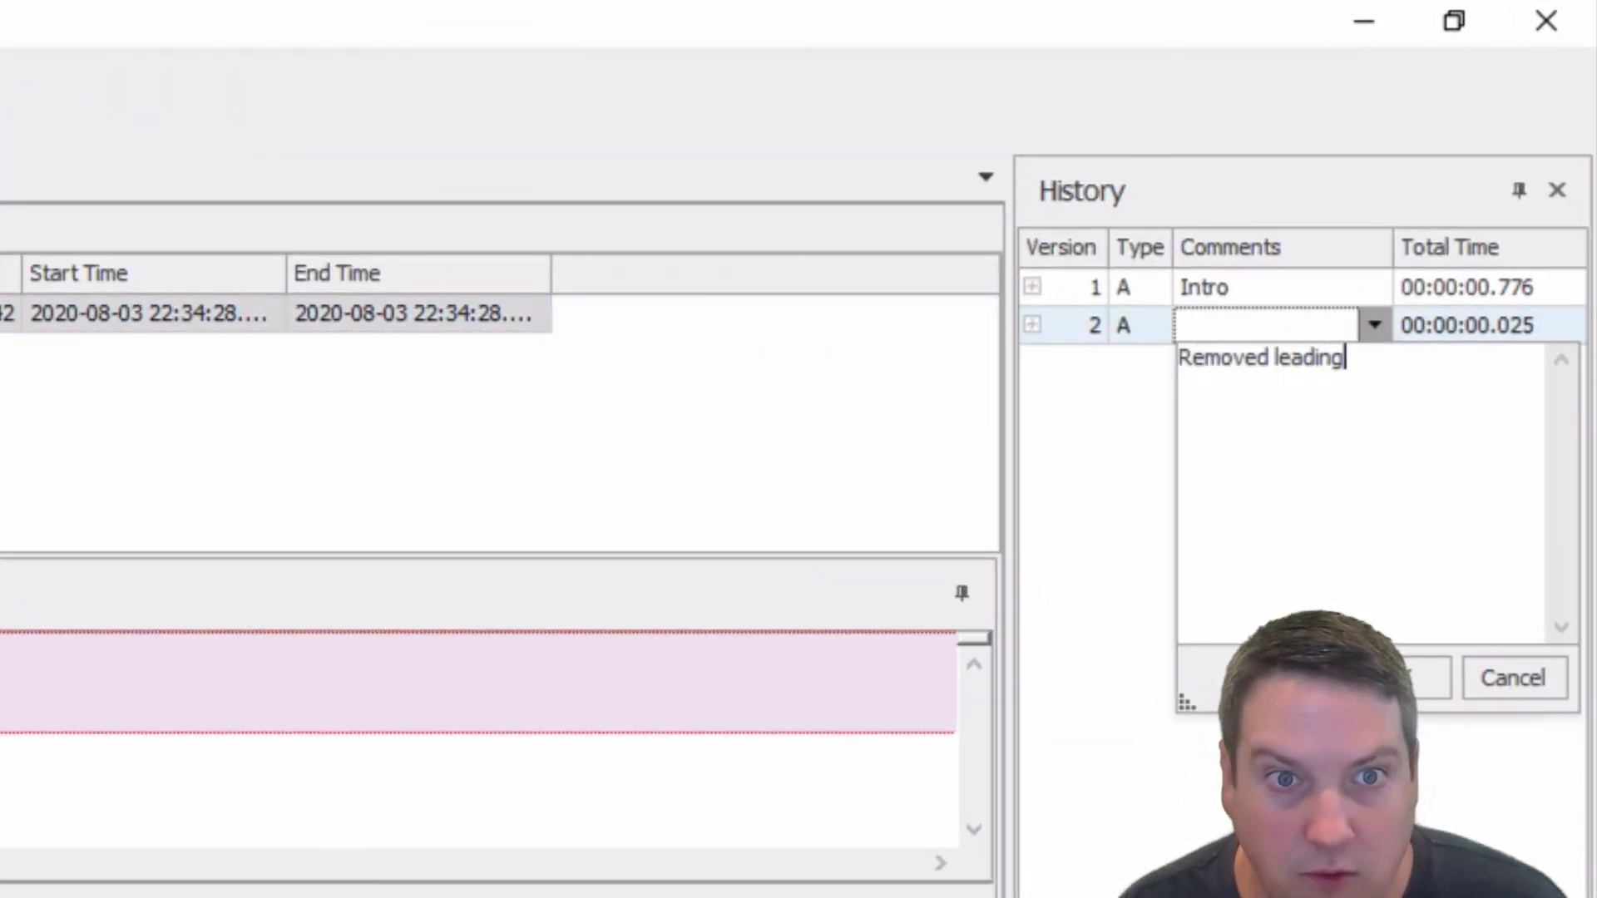
type(" wildcard")
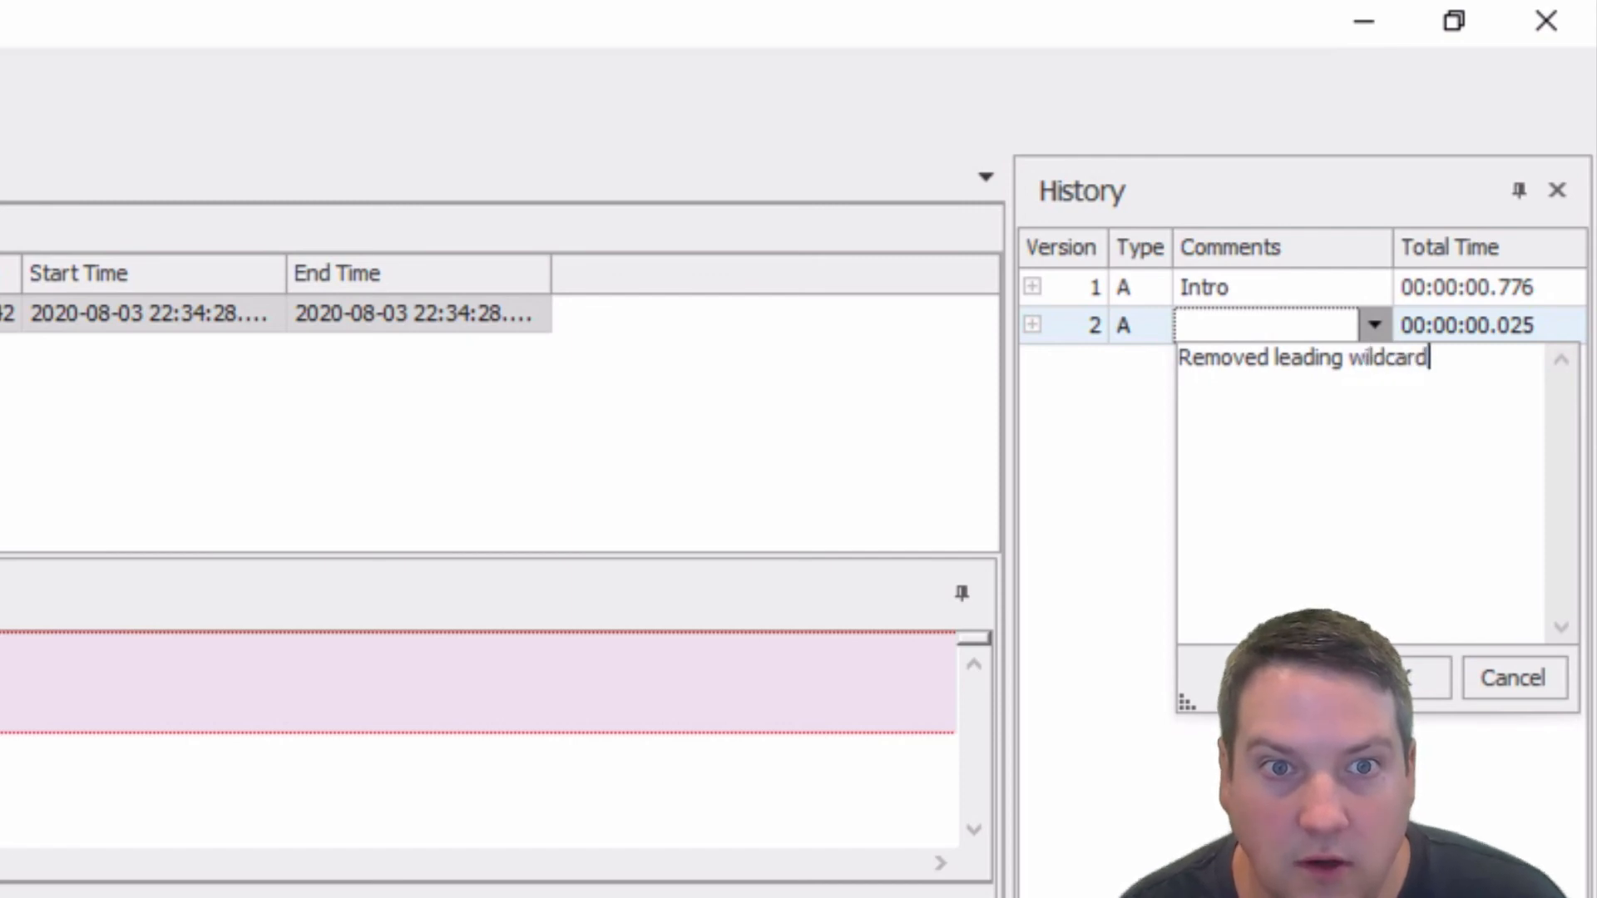
type(".")
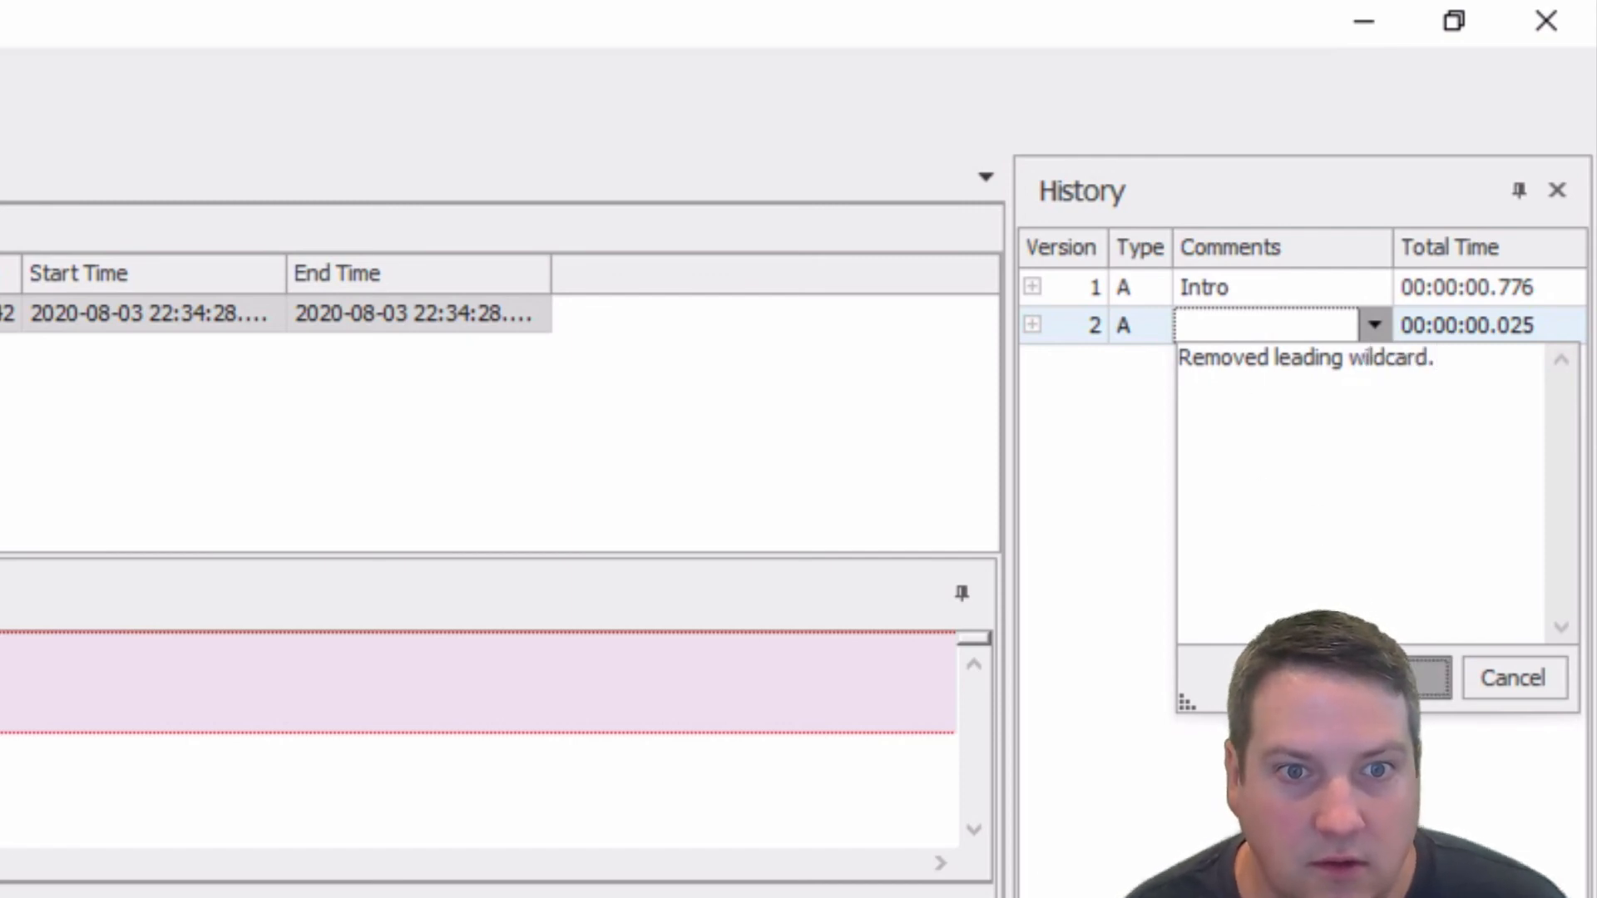
left_click(1418, 678)
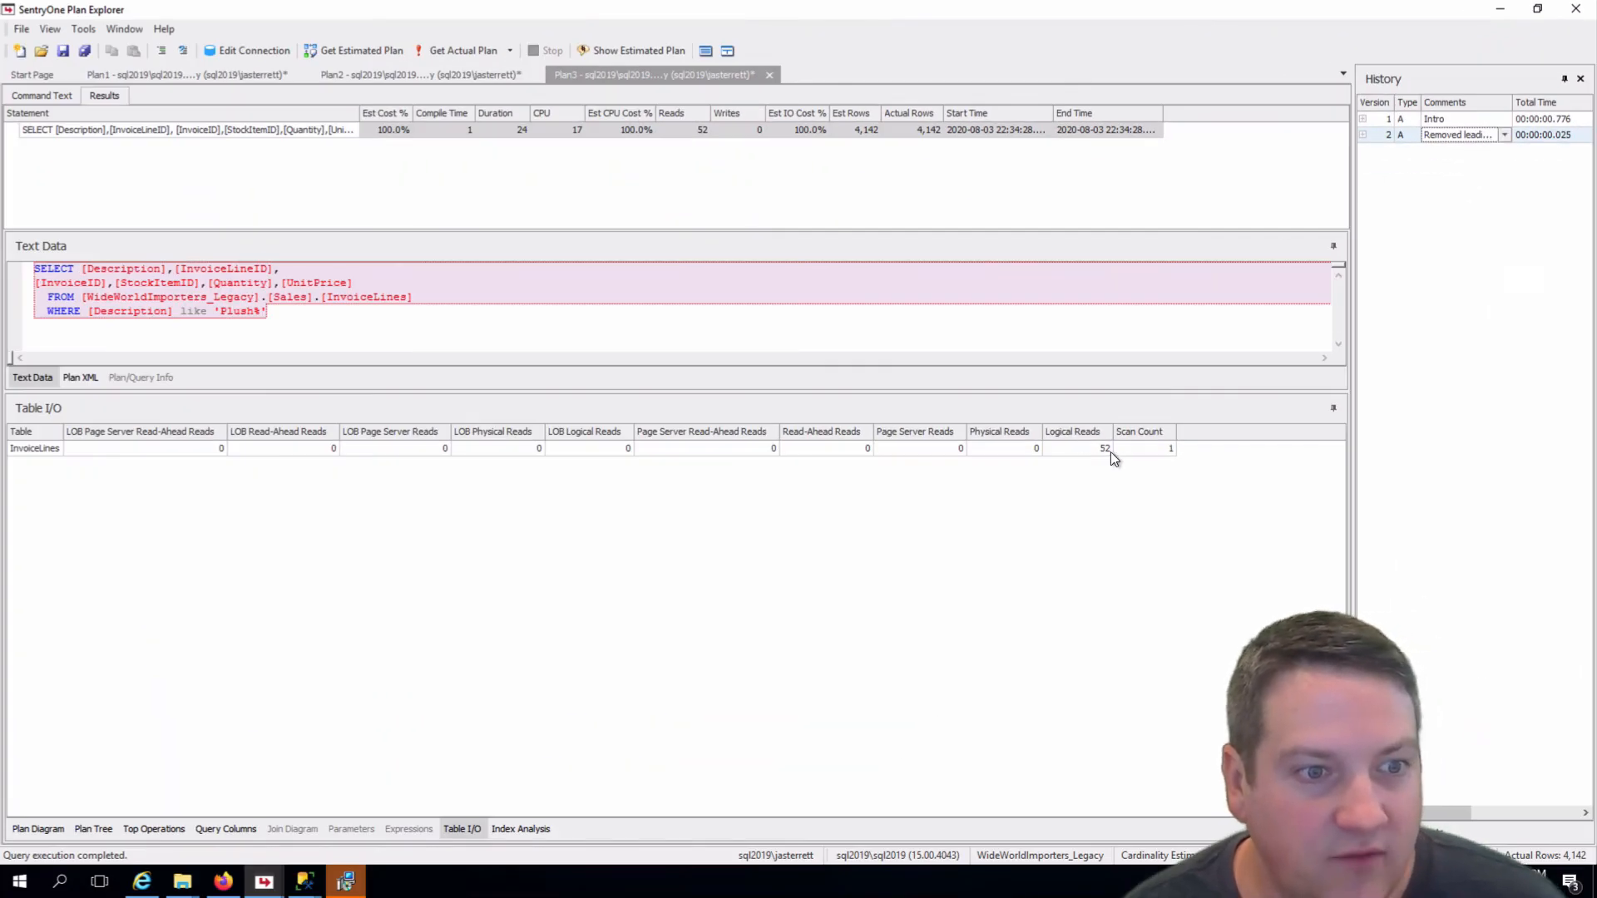
Compare the InvoiceLines logical reads between history version 1 and version 2, ending with version 2 loaded.
left_click(1444, 118)
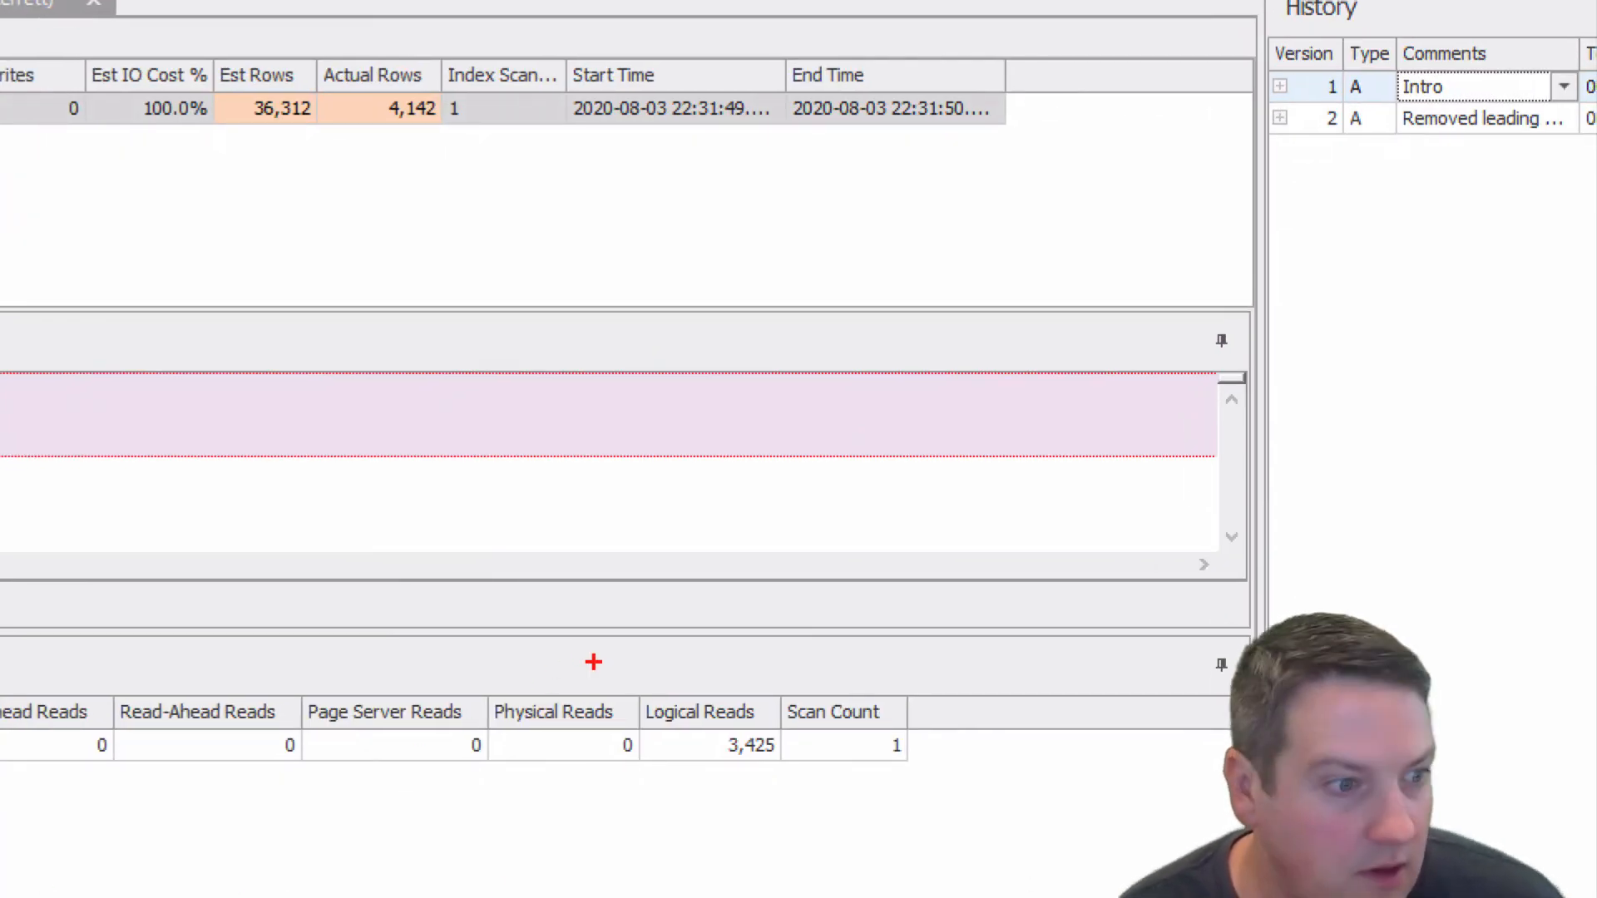
mouse_move(630, 669)
left_mouse_down()
mouse_move(716, 705)
mouse_move(803, 786)
left_mouse_up()
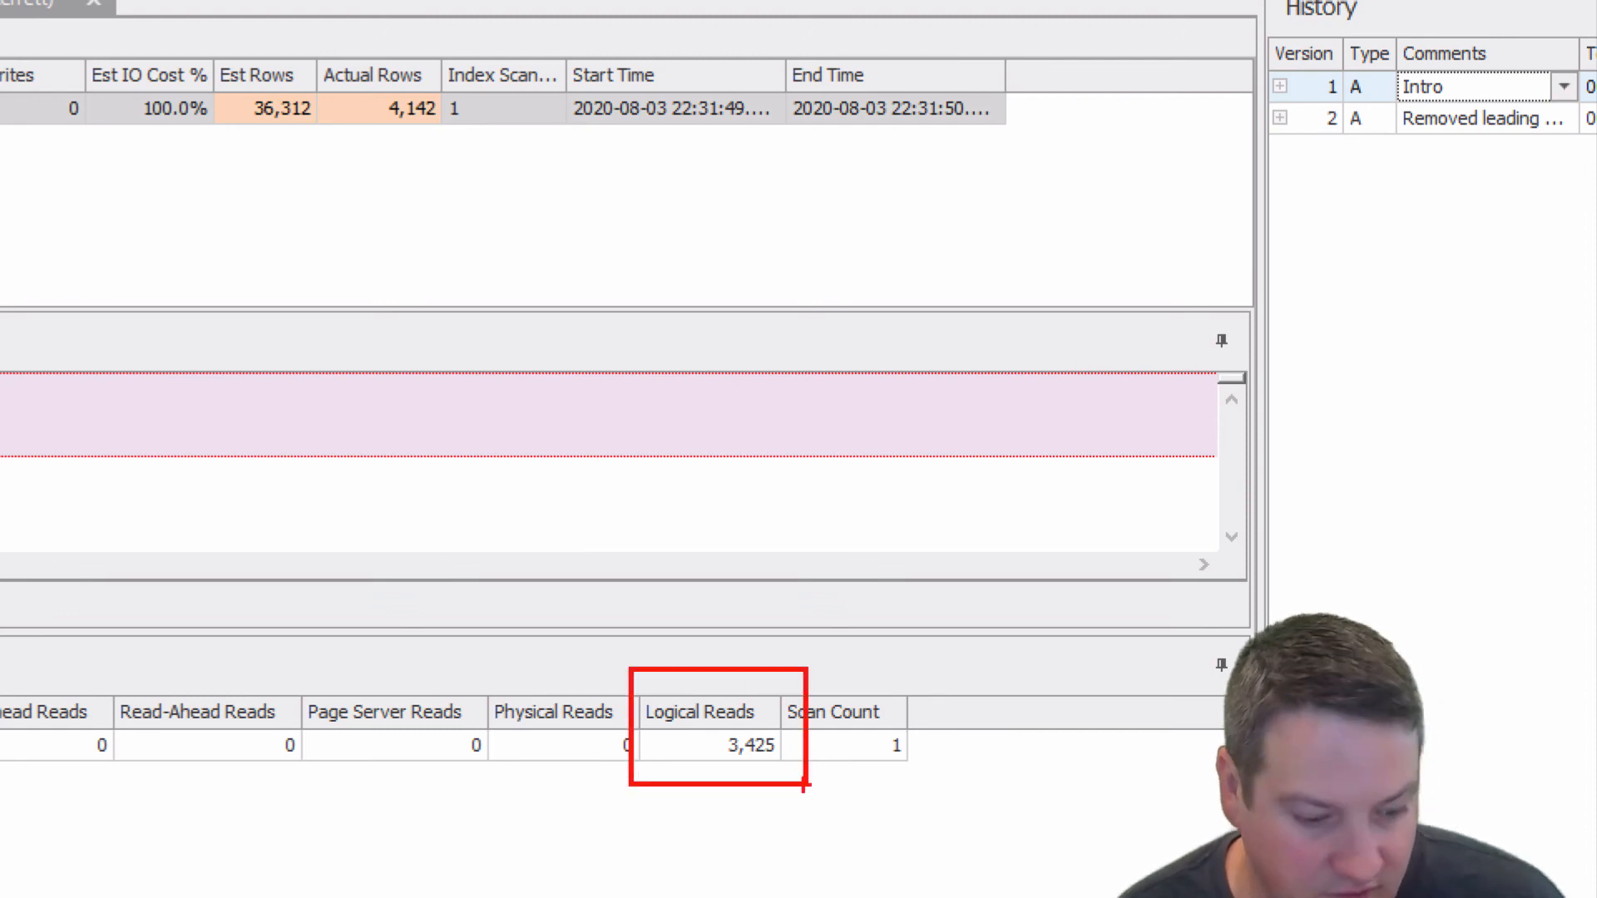
key("Escape")
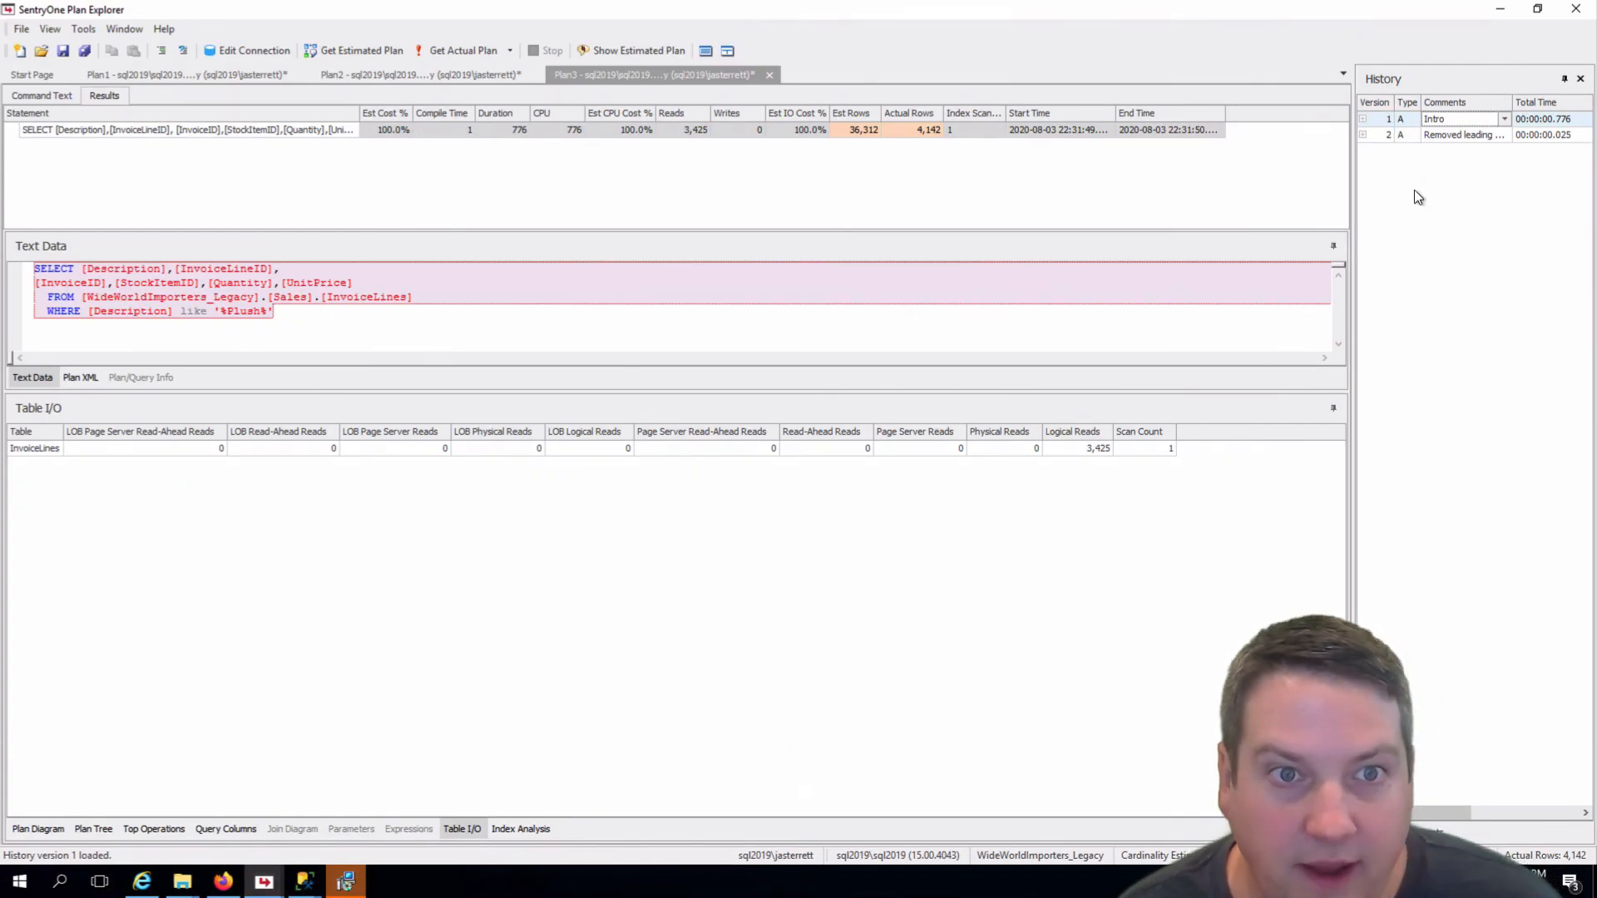
left_click(1444, 136)
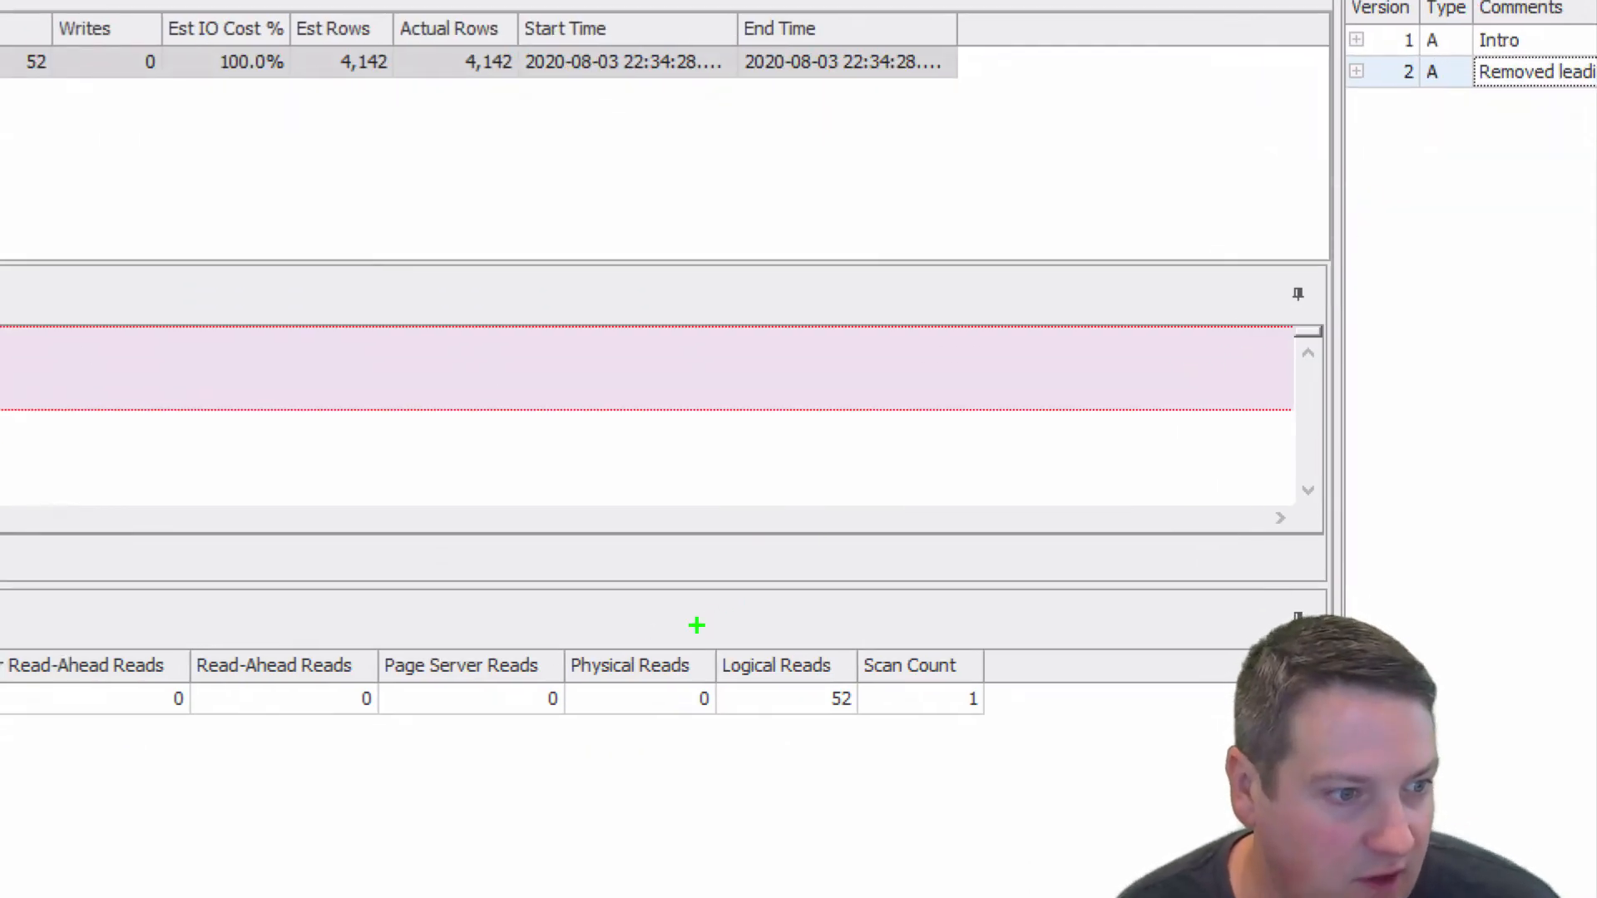
left_click_drag(697, 626, 898, 740)
key("Escape")
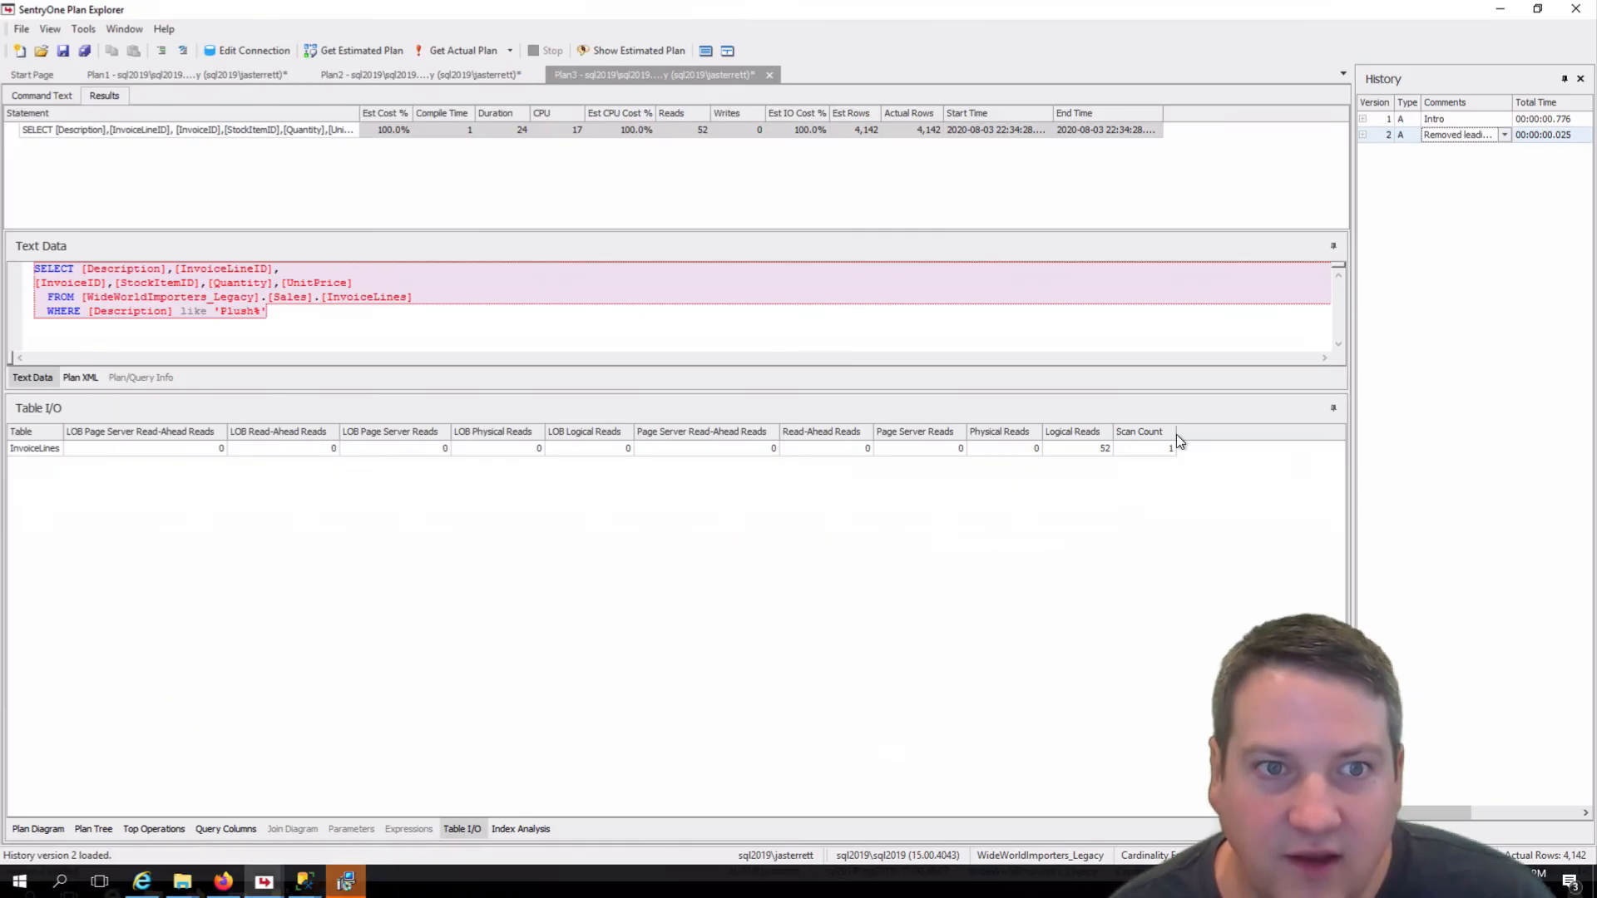